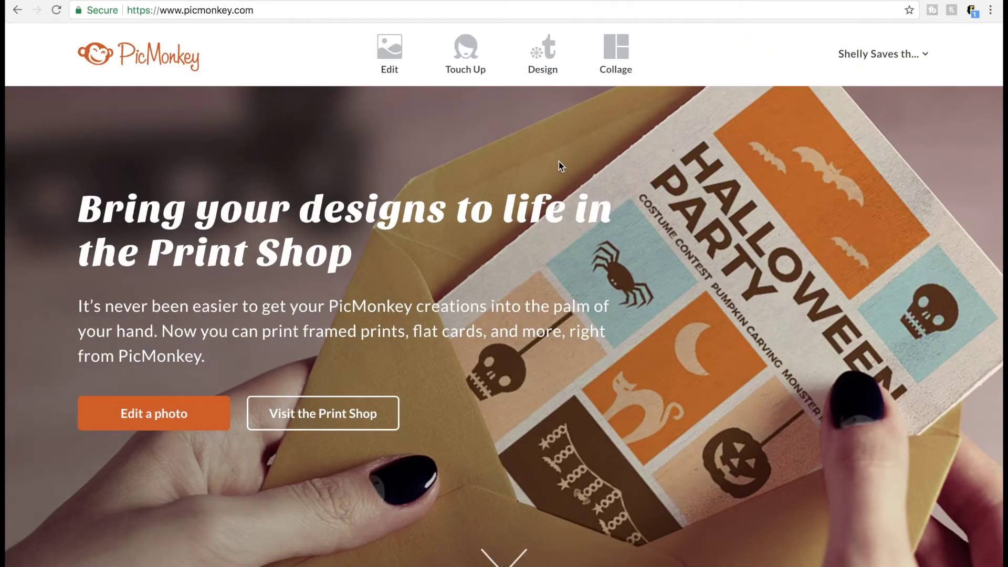
- Create a custom 1280 × 720 pixel design canvas and make it transparent
mouse_move(543, 52)
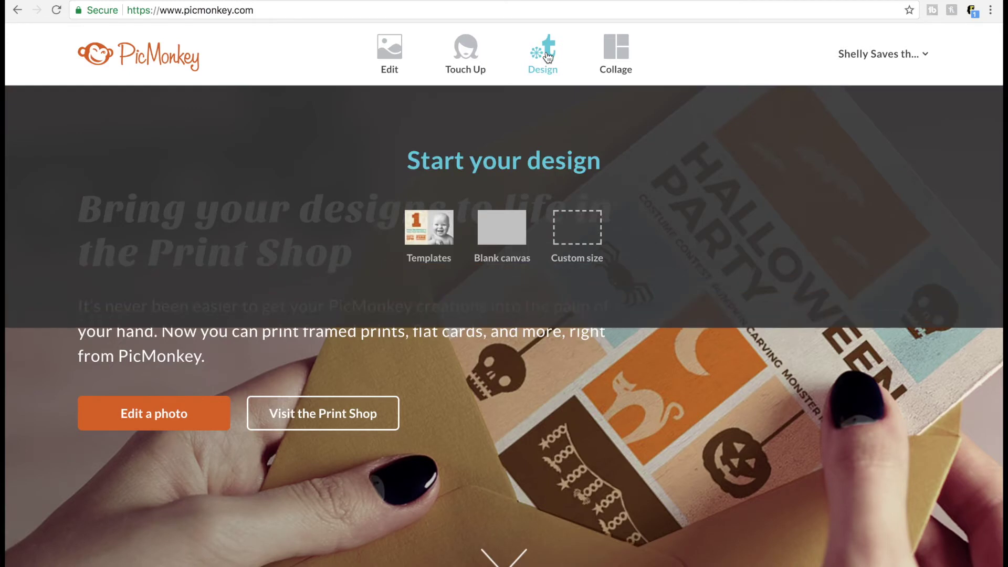
click(587, 234)
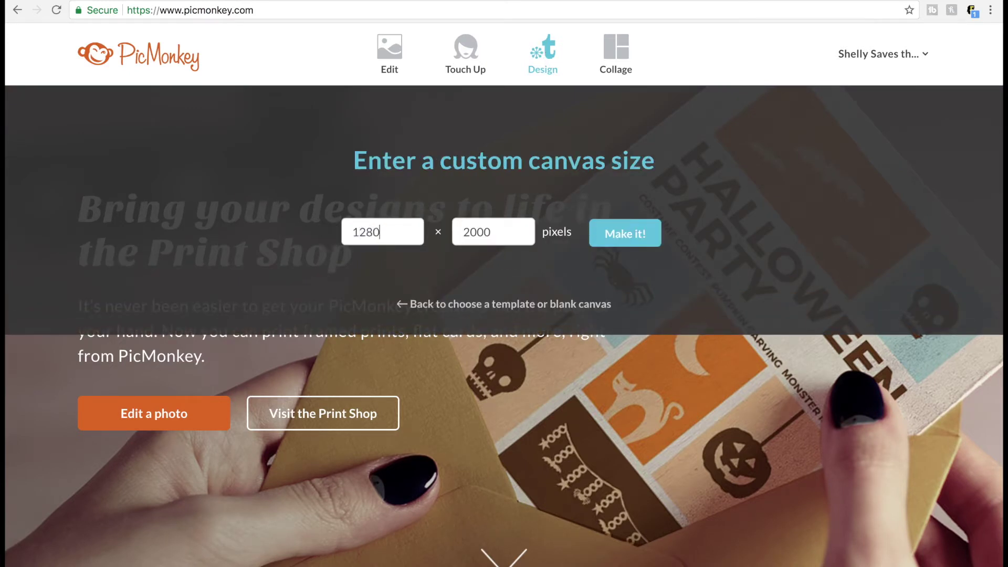
key(Tab)
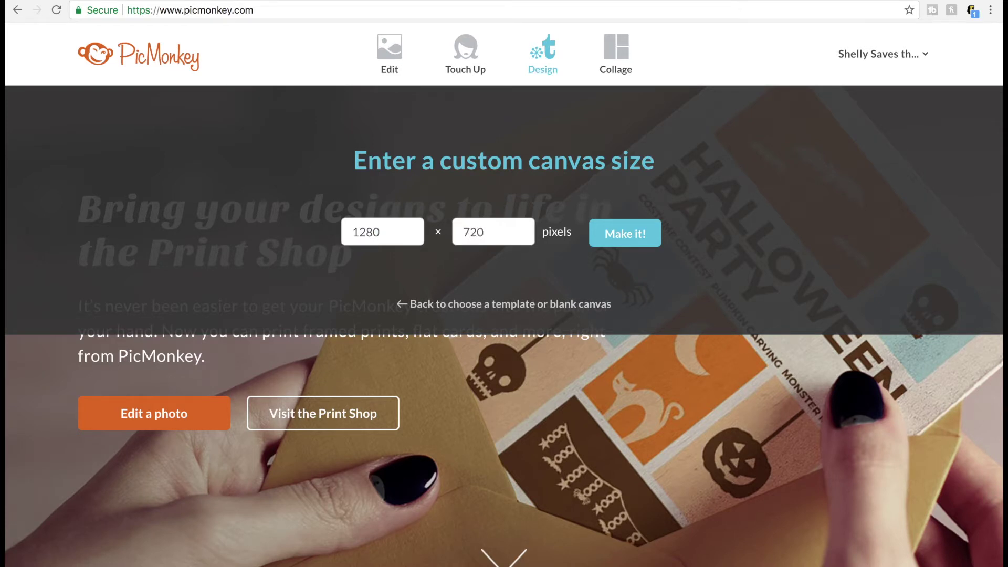
click(607, 240)
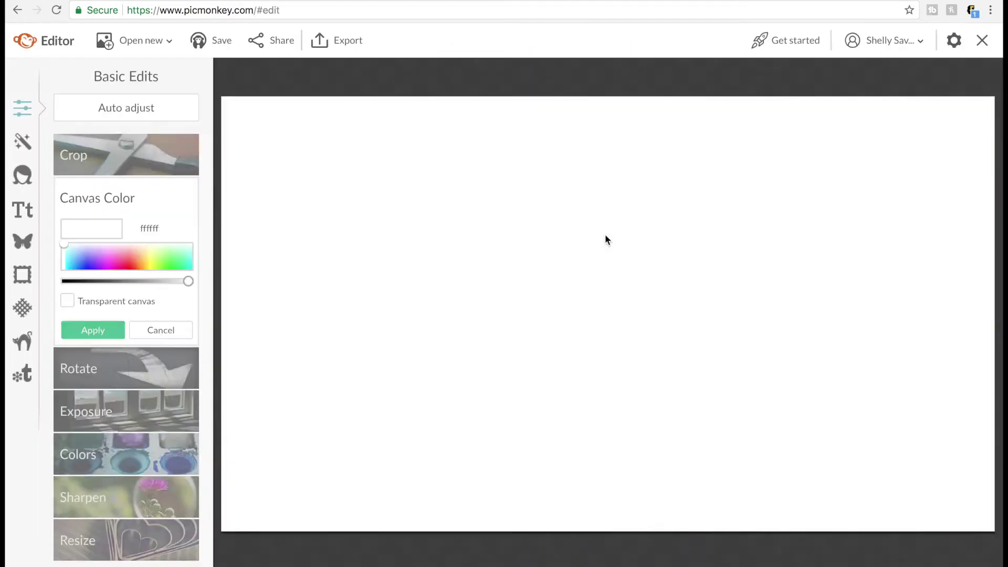
click(67, 301)
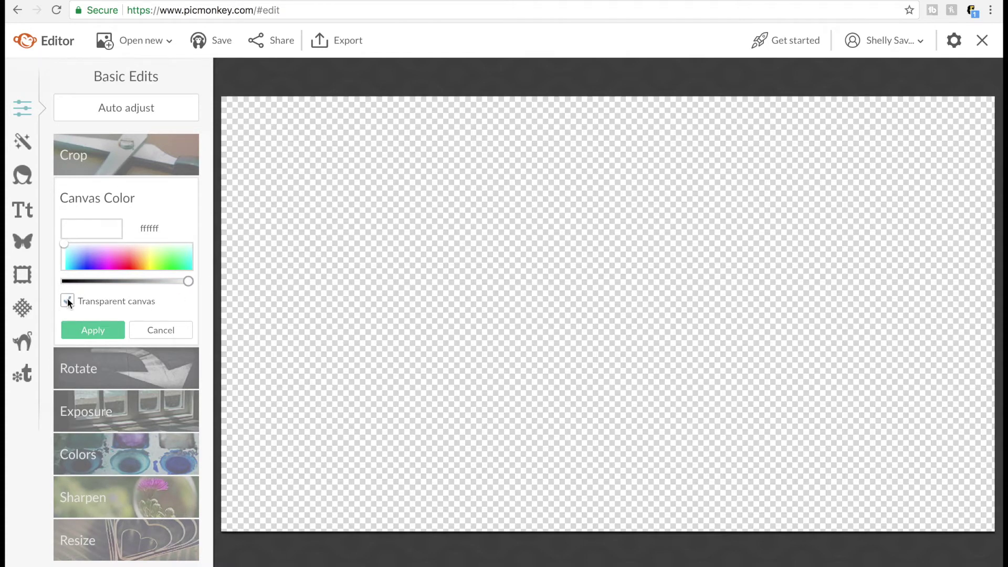
click(90, 331)
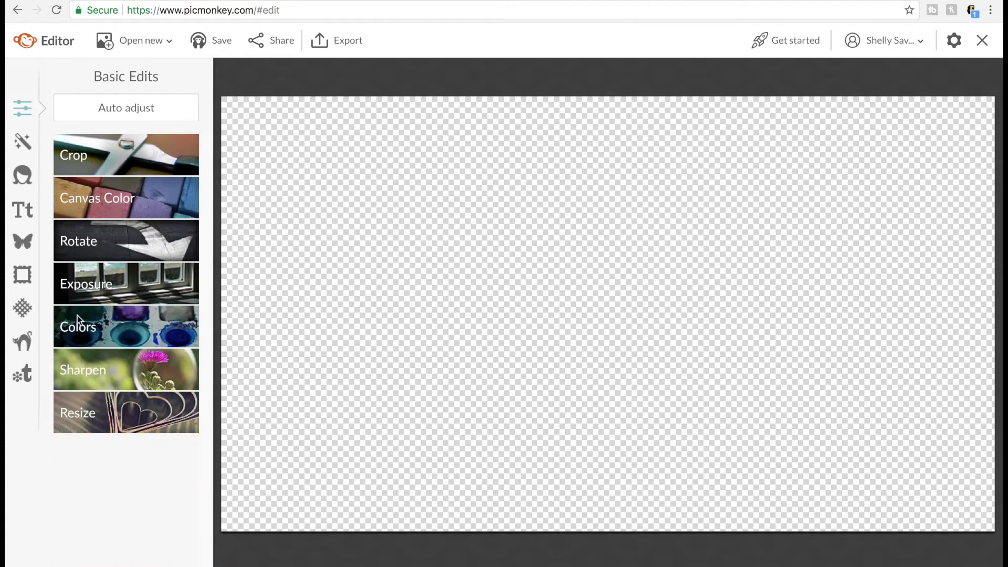
- Add the charcoal peel-off mask image from the computer as an overlay and move it to the left side of the canvas
click(30, 241)
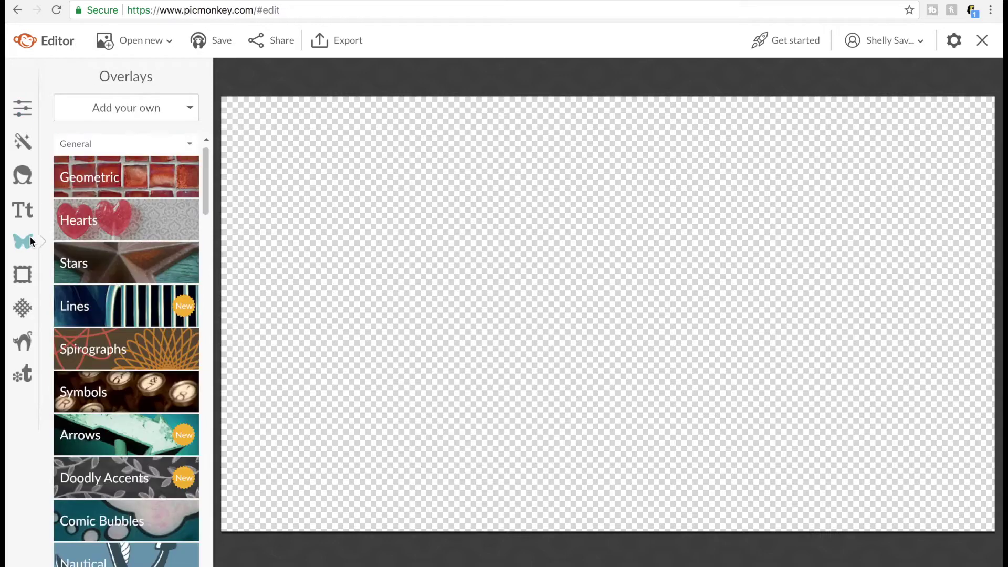
click(134, 102)
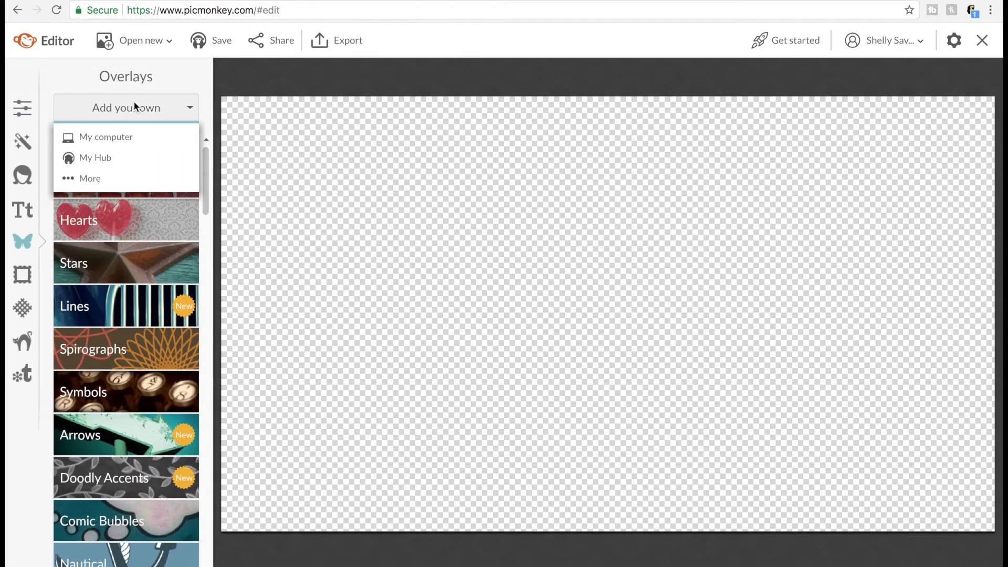
click(115, 136)
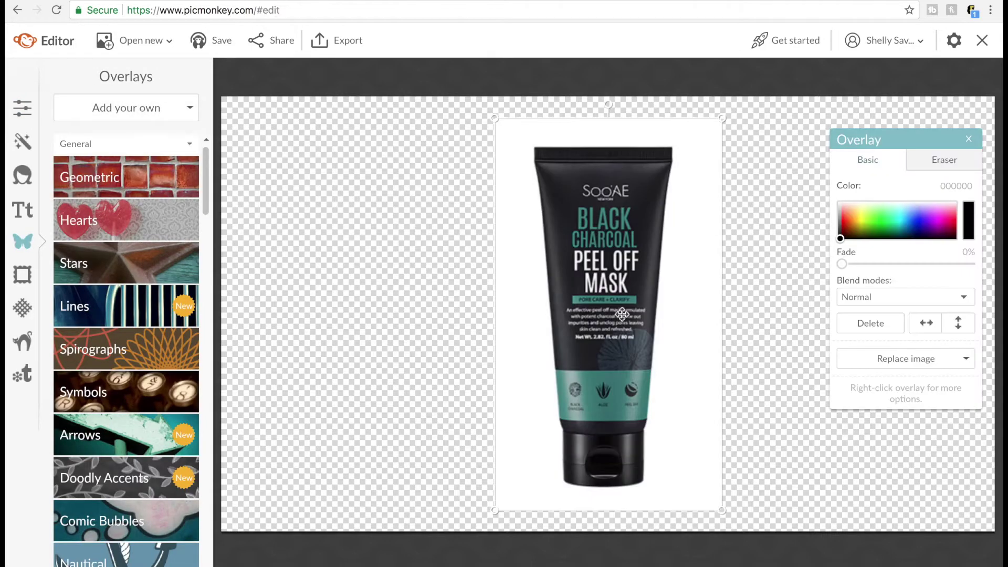
drag(621, 316, 404, 313)
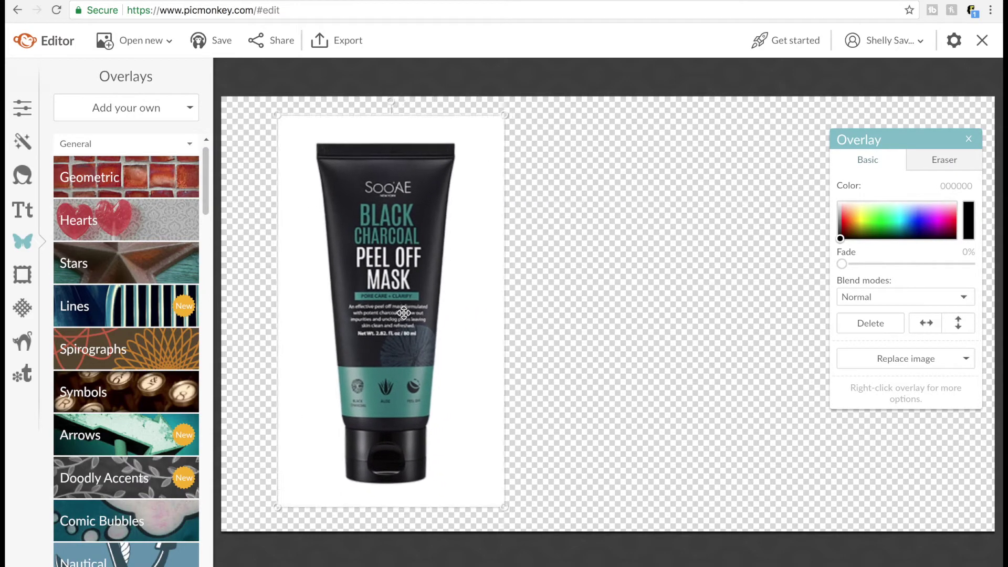
- Set the eraser size to 57 and erase the outer white background along both sides of the mask tube
click(948, 160)
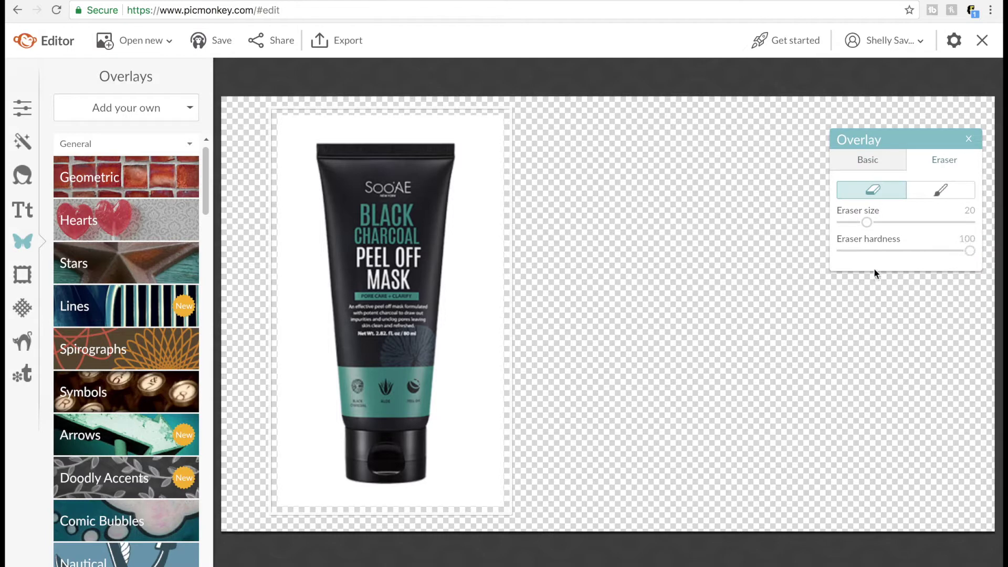
drag(866, 222, 914, 222)
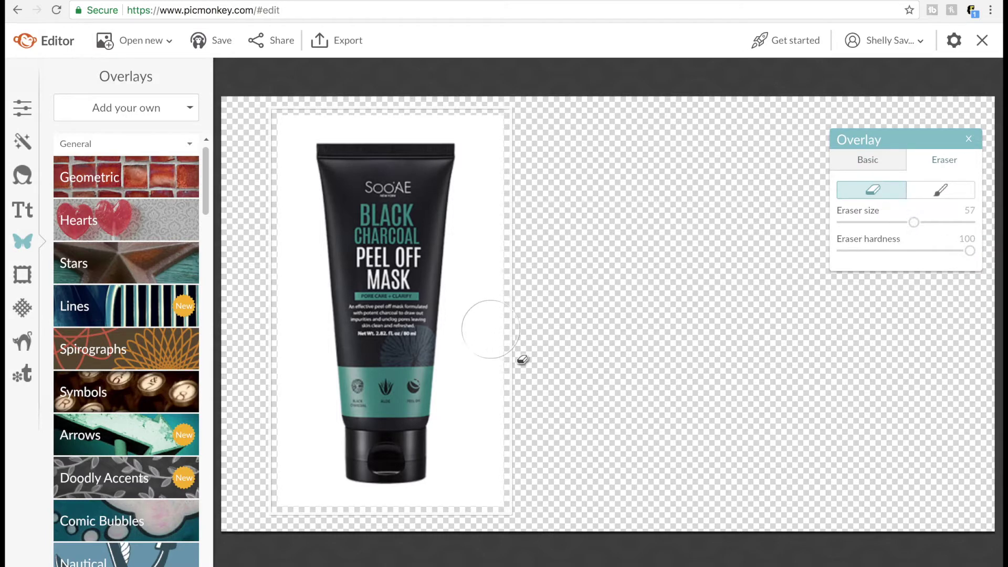
mouse_move(490, 329)
mouse_down()
mouse_move(481, 407)
mouse_move(495, 380)
mouse_move(491, 227)
mouse_move(504, 119)
mouse_up()
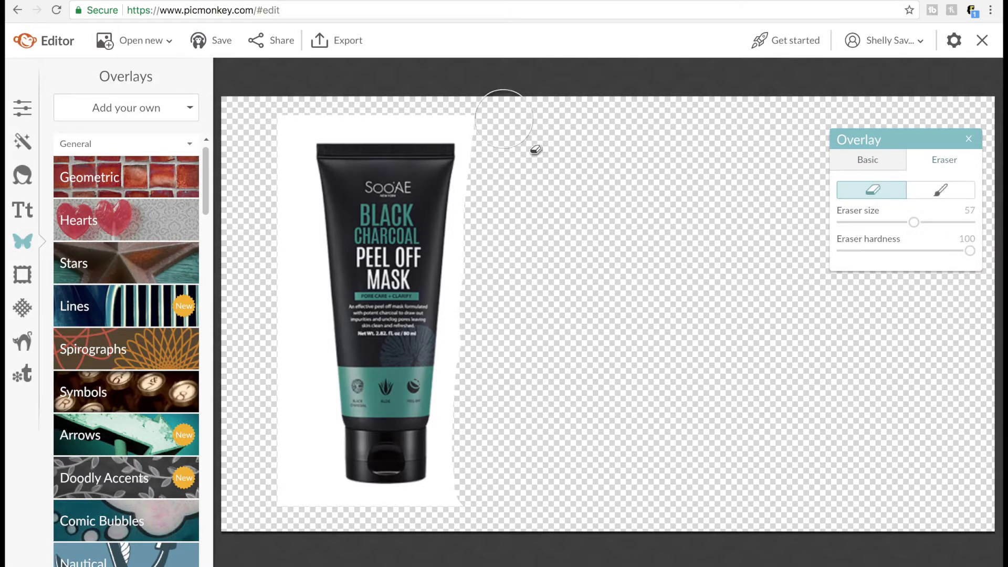
drag(279, 121, 295, 505)
- Set the eraser size to 32 and erase the white background closer around the tube's top, sides and cap
drag(913, 224, 882, 222)
scroll(526, 275, up, 3)
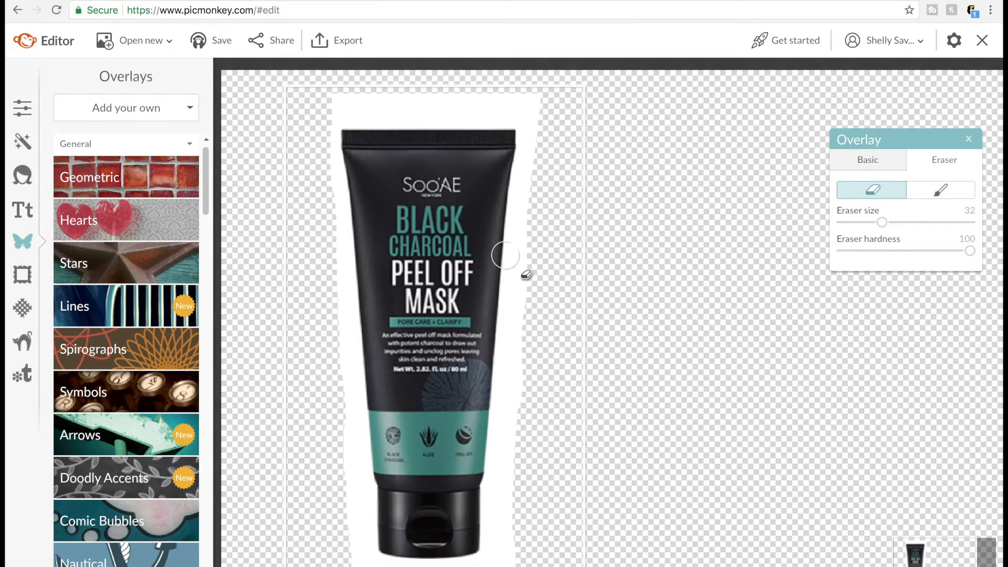
mouse_move(350, 121)
mouse_down()
mouse_move(508, 109)
mouse_move(560, 138)
mouse_move(466, 131)
mouse_up()
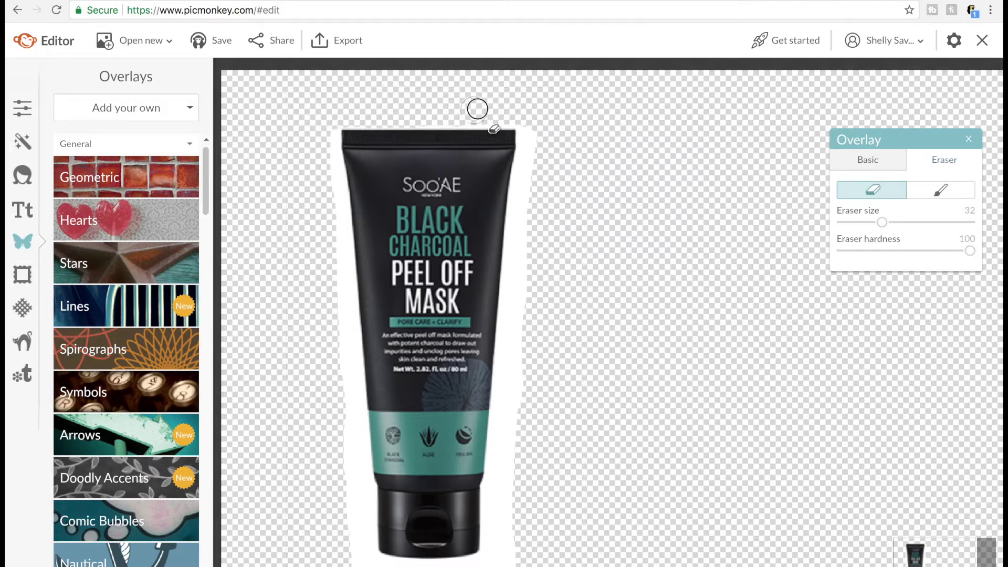
drag(536, 154, 508, 533)
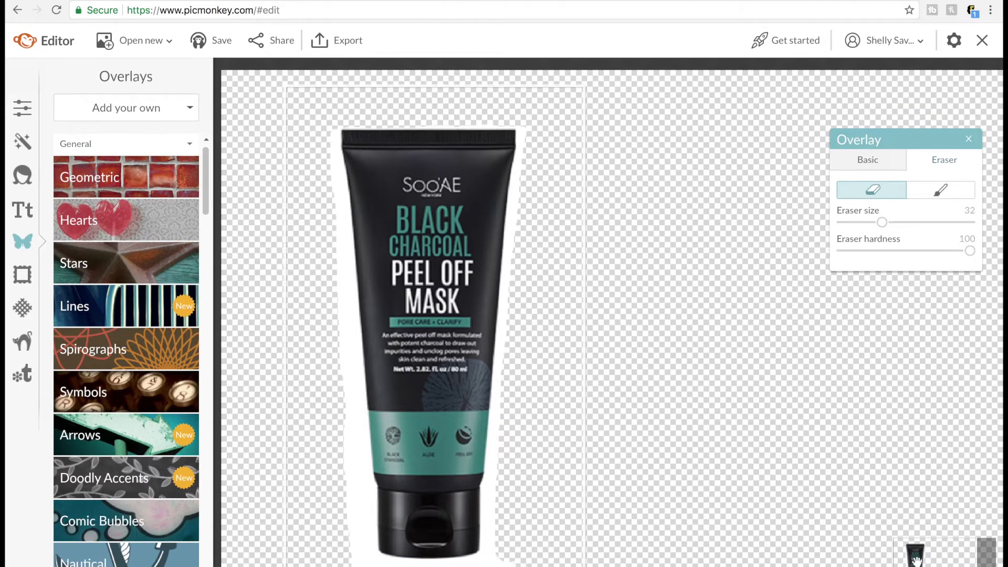
drag(916, 561, 915, 566)
mouse_move(528, 524)
mouse_down()
mouse_move(357, 514)
mouse_move(466, 517)
mouse_move(360, 513)
mouse_move(338, 307)
mouse_up()
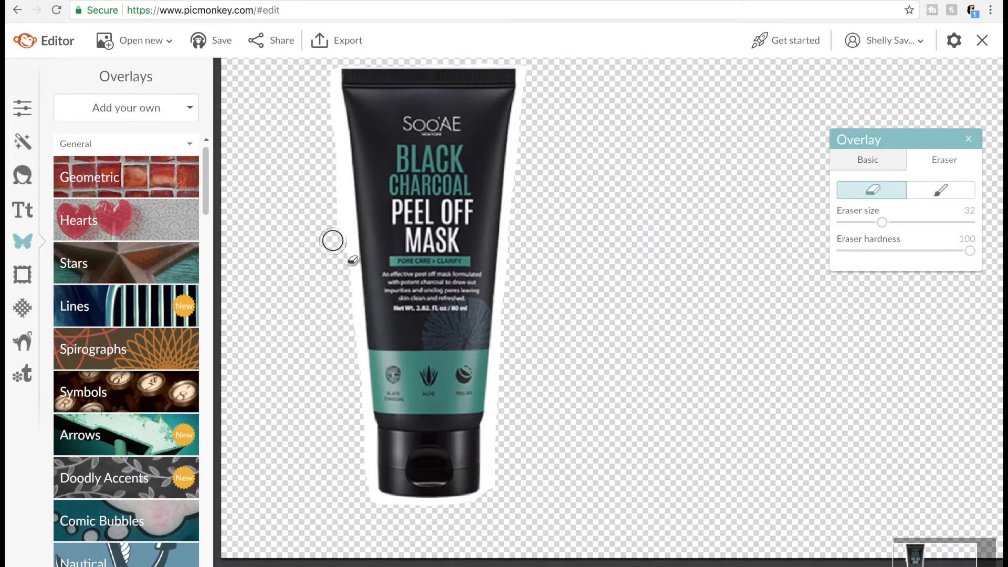
drag(323, 94, 321, 74)
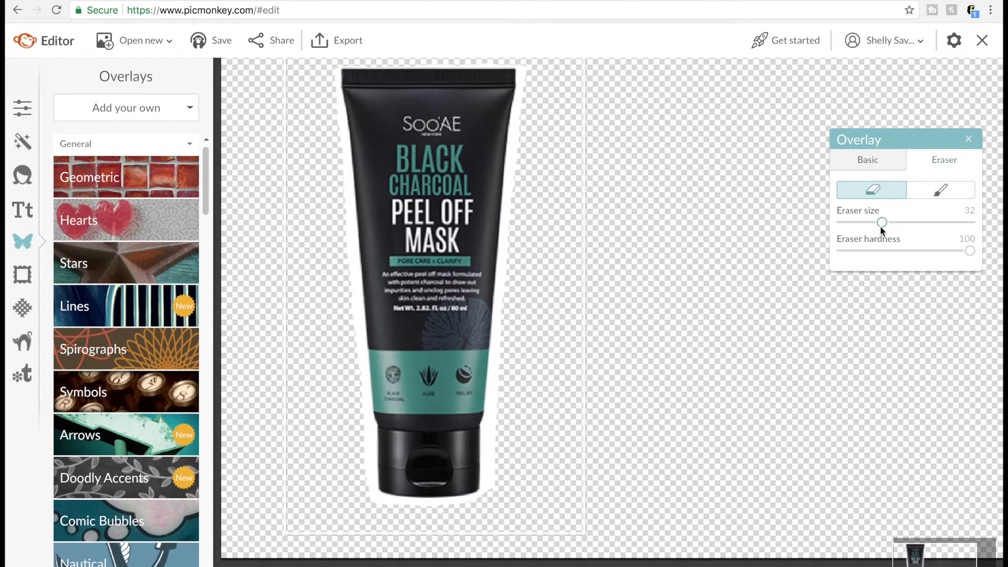
- Set the eraser size to 18 and erase the white fringe along the tube's right side and top edge, undoing the first stroke beside the cap
drag(934, 566, 941, 566)
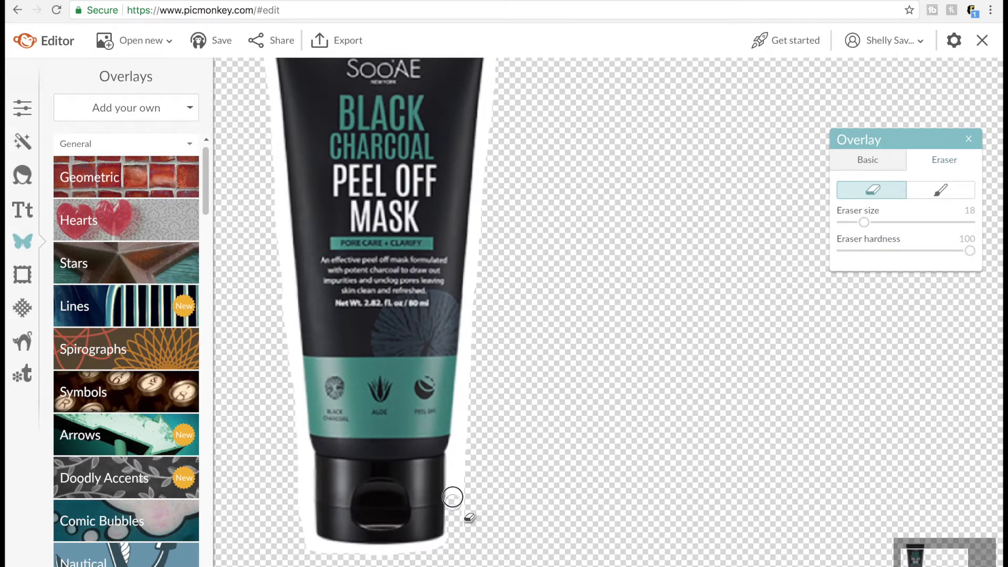
mouse_move(457, 450)
mouse_down()
mouse_move(478, 280)
mouse_move(463, 537)
mouse_up()
key(super+z)
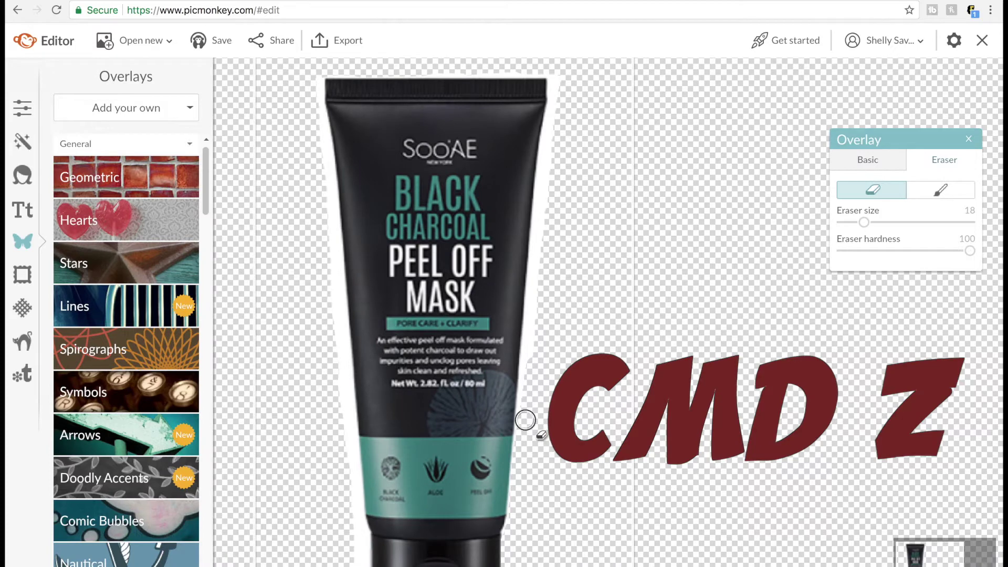
drag(525, 420, 543, 223)
drag(557, 124, 560, 66)
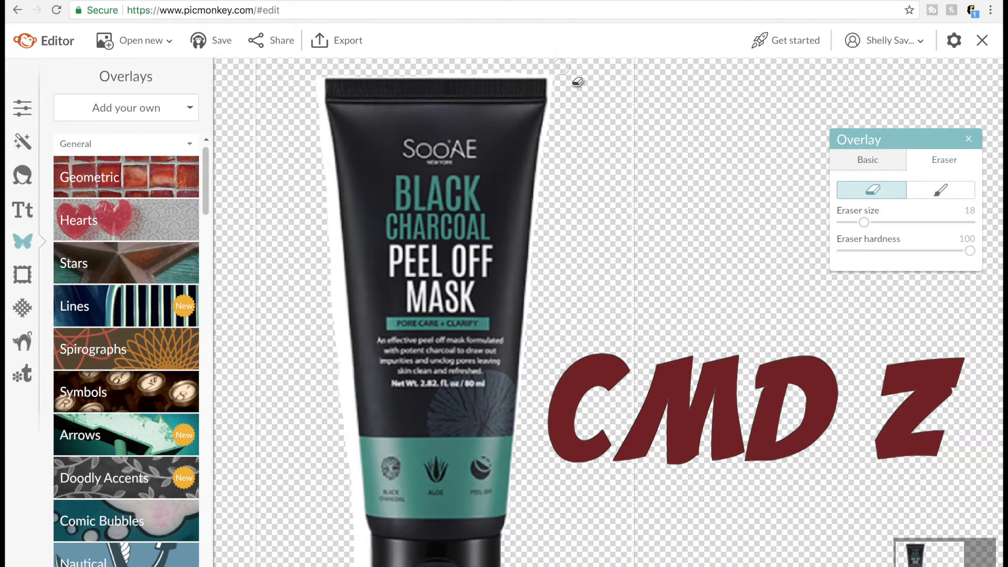
drag(538, 282, 531, 330)
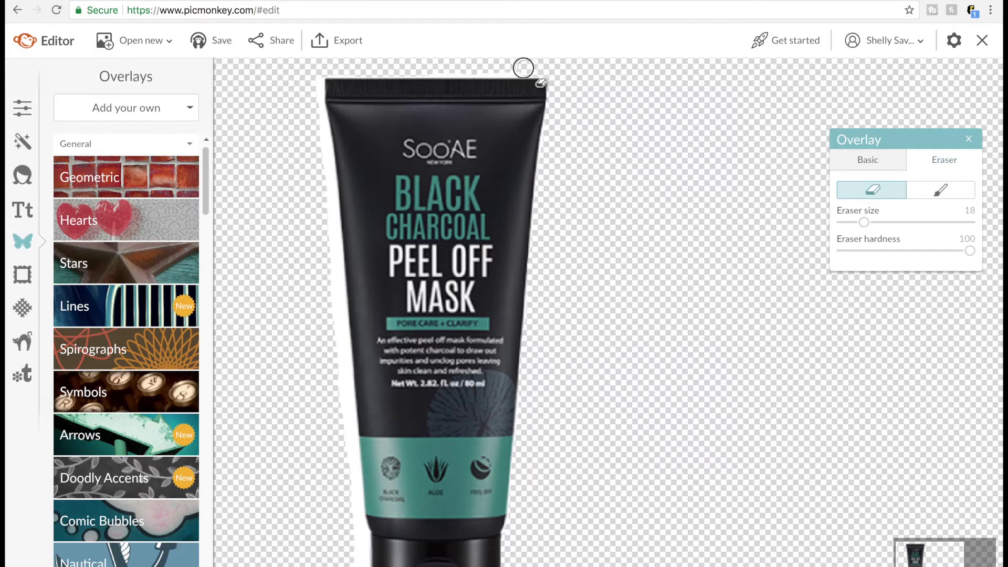
drag(432, 70, 428, 72)
mouse_move(339, 69)
mouse_down()
mouse_move(379, 69)
mouse_move(316, 87)
mouse_up()
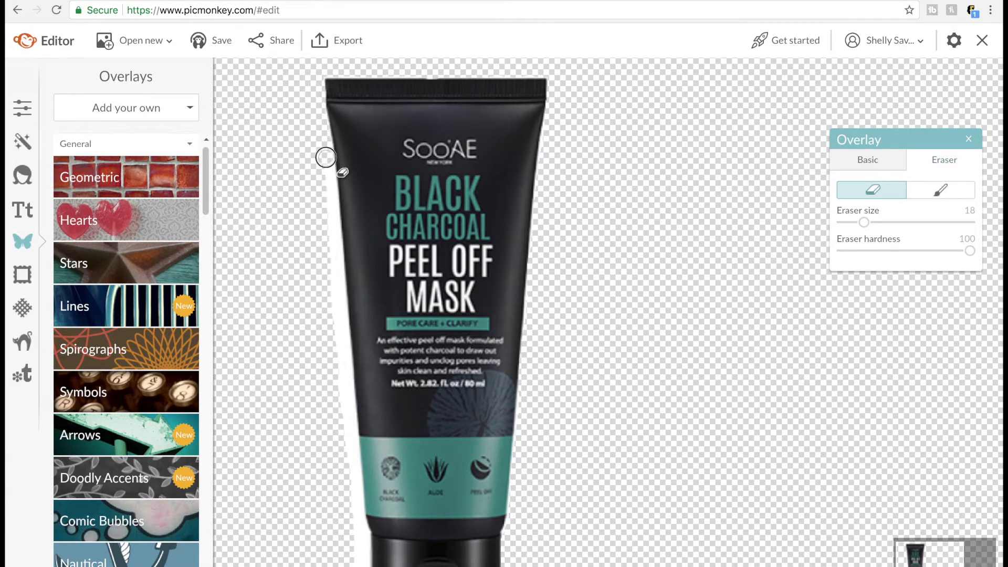
- Erase the remaining white fringe down the tube's left side and around the bottom of the cap
drag(332, 244, 362, 536)
drag(926, 553, 922, 566)
drag(410, 392, 405, 404)
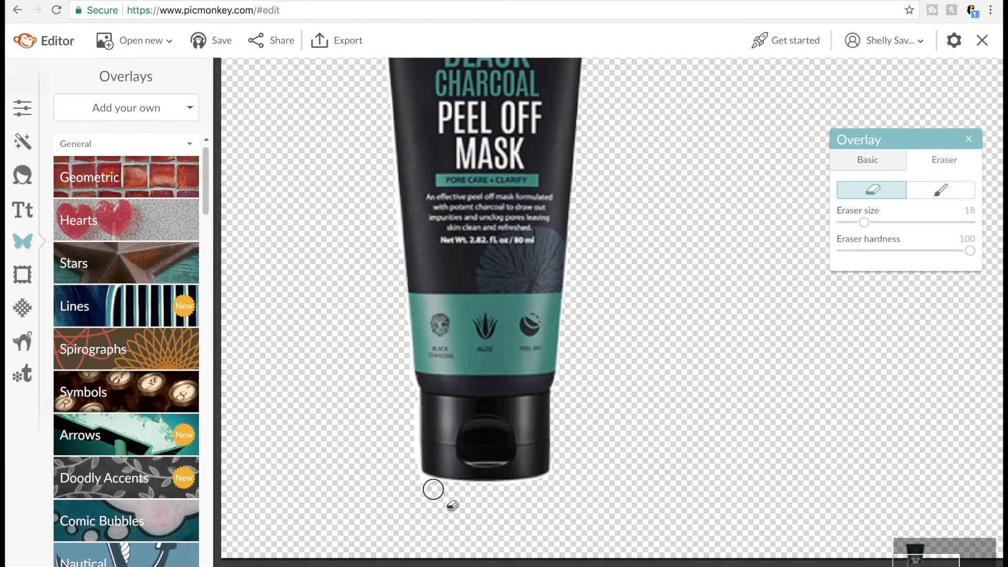
drag(433, 490, 421, 487)
mouse_move(421, 486)
mouse_down()
mouse_move(441, 489)
mouse_move(408, 448)
mouse_up()
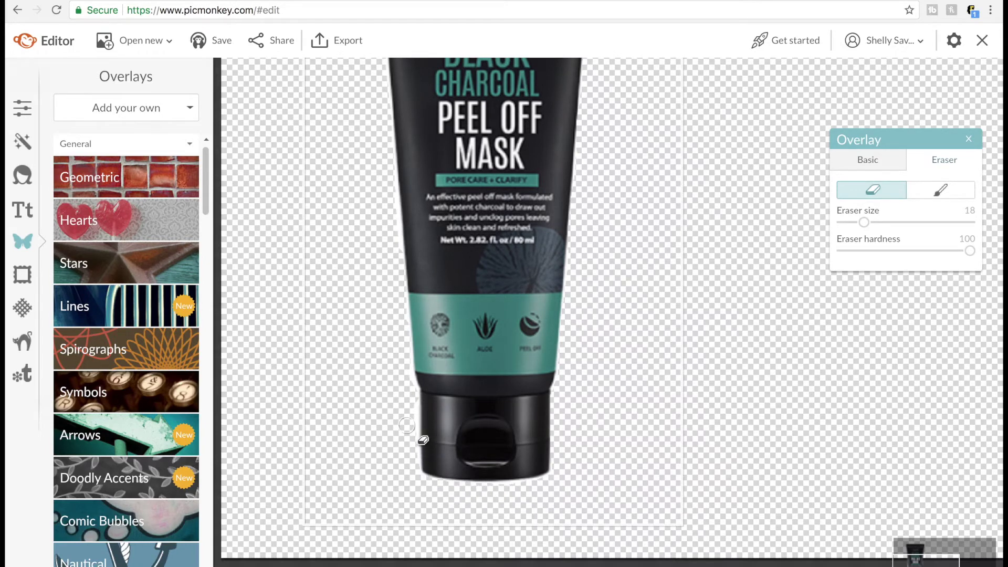
- Change the canvas color to light orange ffc96a and apply it, checking the tube's edges against it
click(21, 116)
click(102, 197)
click(130, 254)
click(142, 257)
click(935, 560)
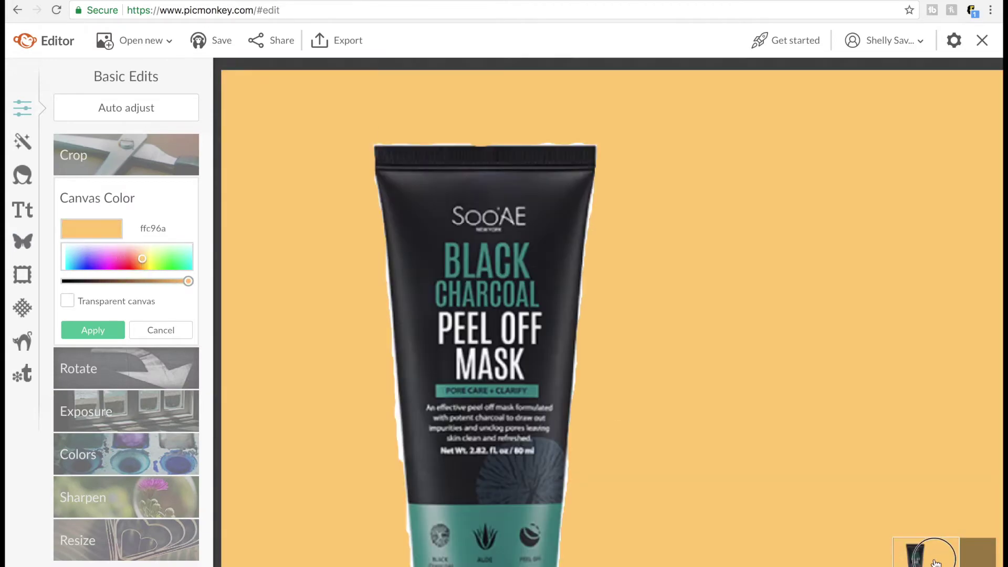
drag(934, 561, 938, 566)
click(102, 333)
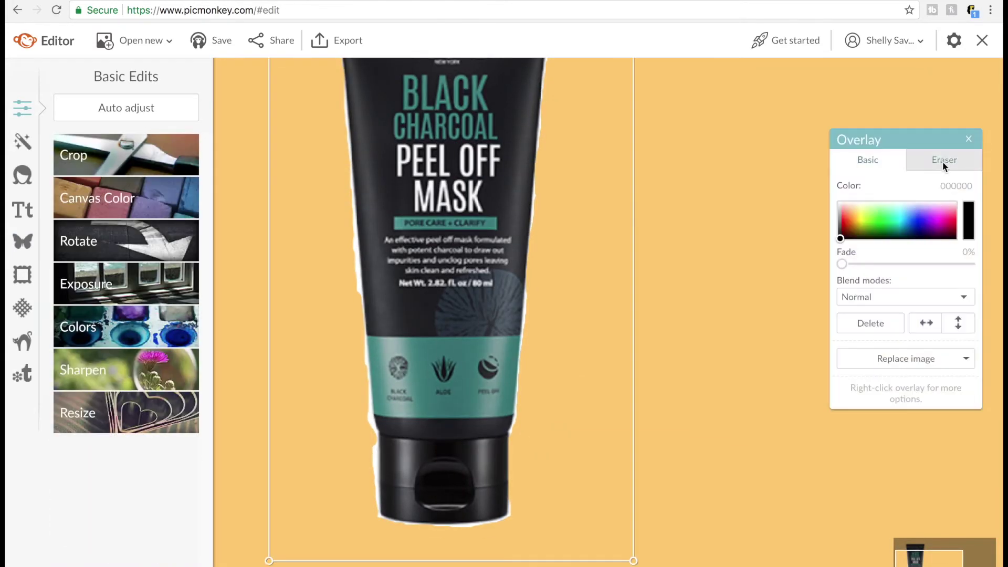
- Erase the leftover white edges around the tube's cap and side with eraser size 11
click(943, 161)
drag(457, 530, 444, 531)
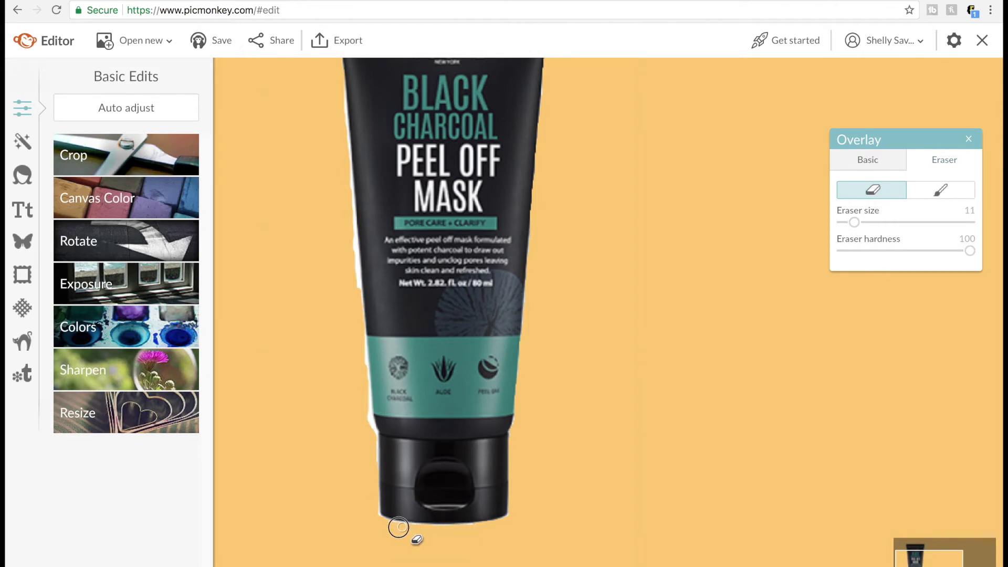
drag(950, 566, 929, 566)
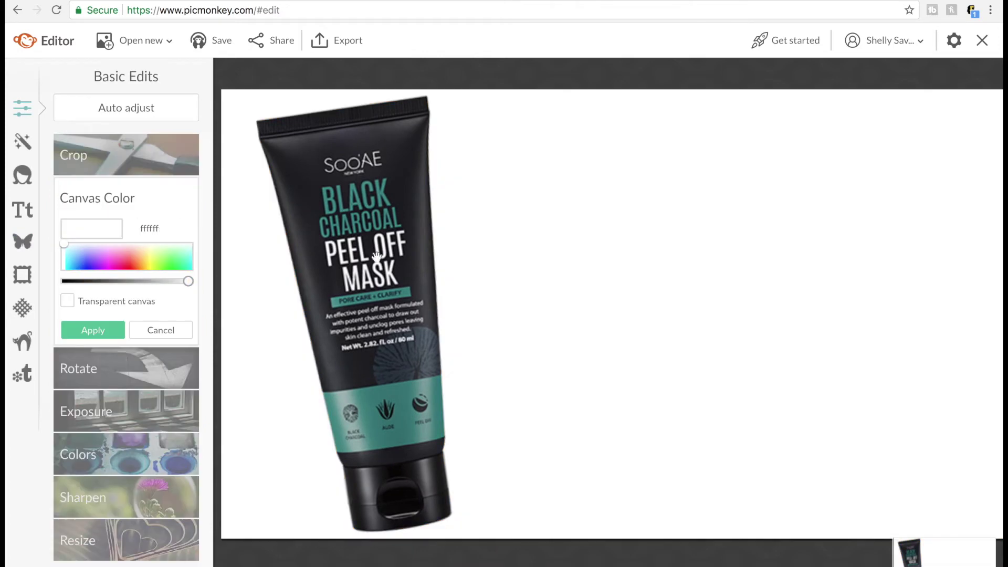
- Set the canvas color to teal 64b7a4 and apply it
drag(74, 255, 154, 282)
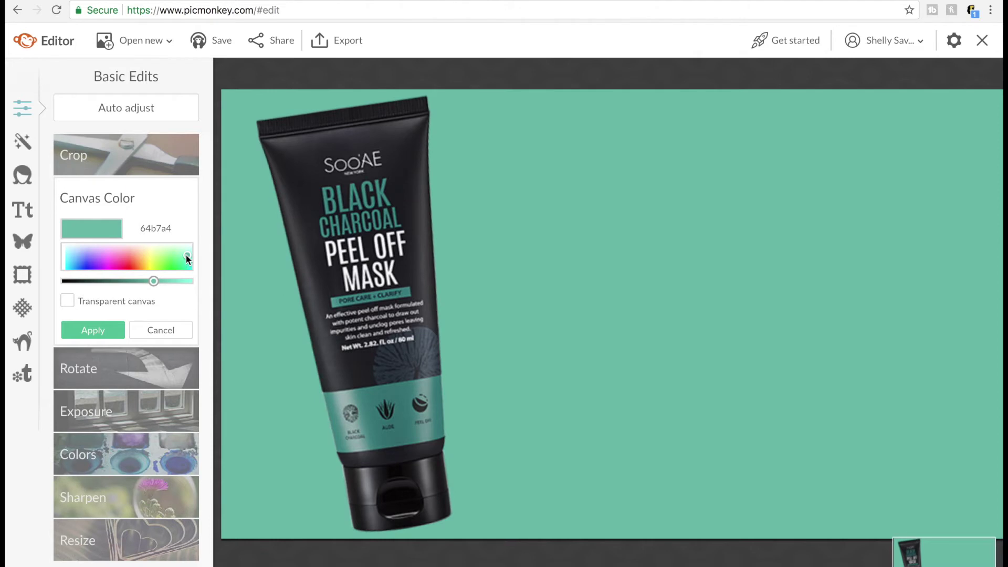
click(93, 330)
- Add a geometric rectangle overlay, place it at the canvas's upper-left corner and enlarge it to cover the whole canvas
click(23, 242)
click(94, 177)
click(73, 216)
drag(623, 312, 273, 121)
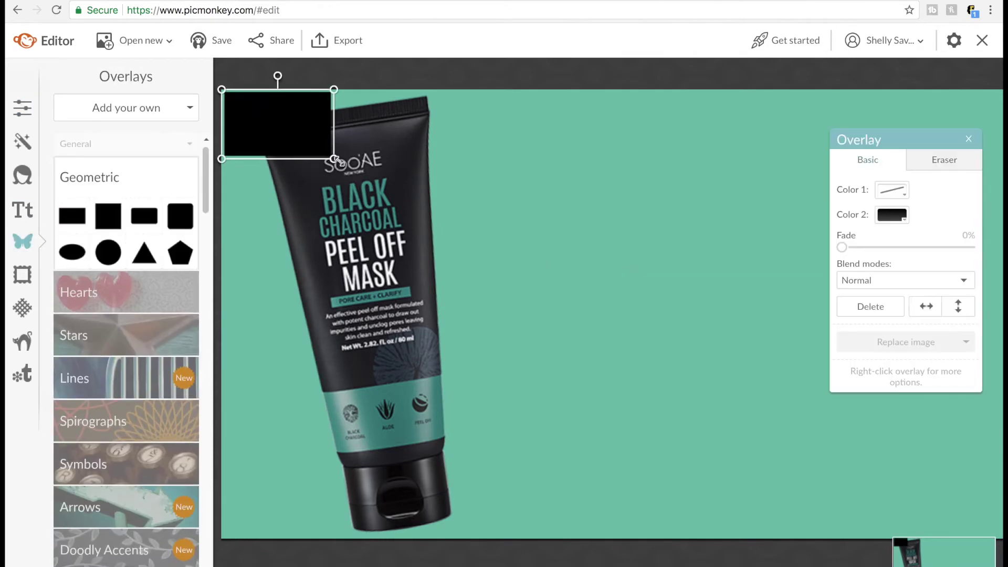
drag(338, 161, 999, 539)
click(625, 563)
drag(928, 504, 939, 496)
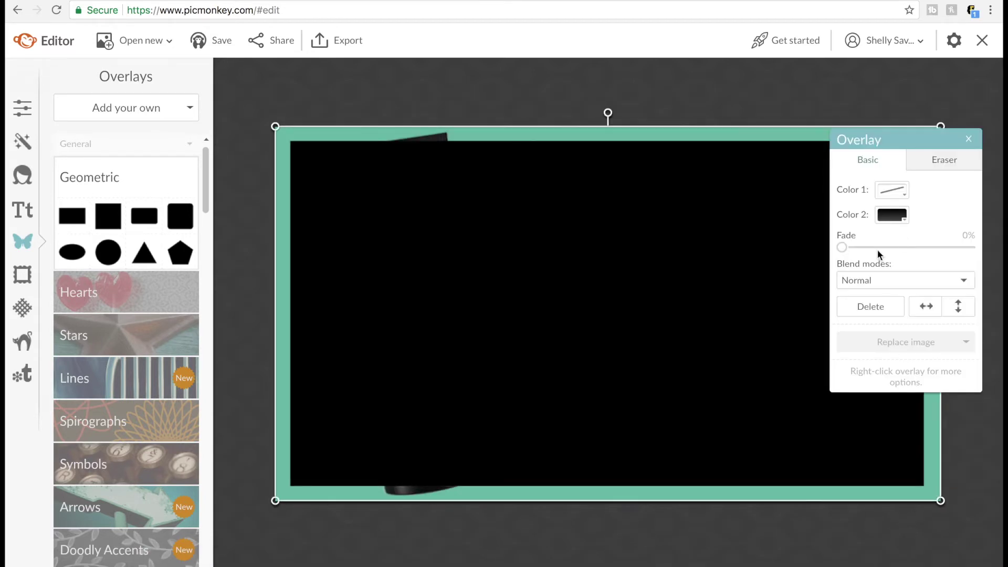
- Turn the rectangle into a black frame by setting Color 1 to 000000 and Color 2 to transparent, keeping its fade at 0%
click(905, 213)
click(886, 236)
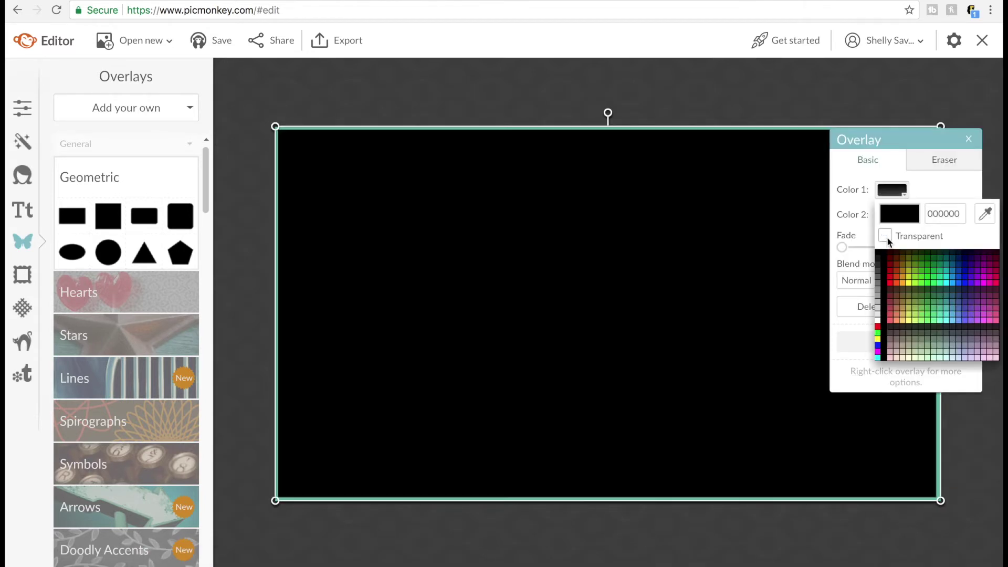
click(892, 214)
click(885, 261)
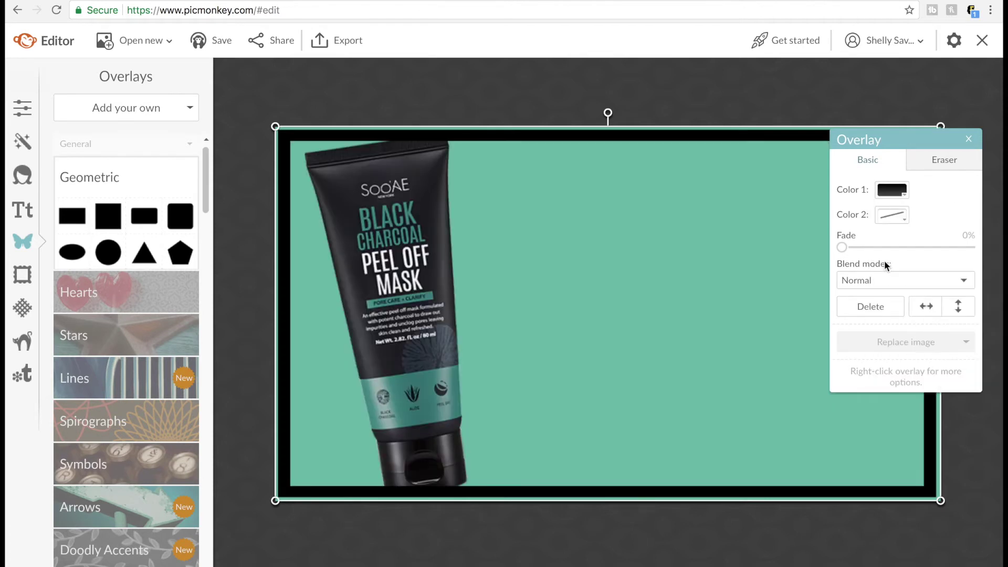
drag(869, 247, 814, 252)
click(968, 139)
- Send the black rectangle frame to the back so the mask tube sits in front of it
right_click(404, 293)
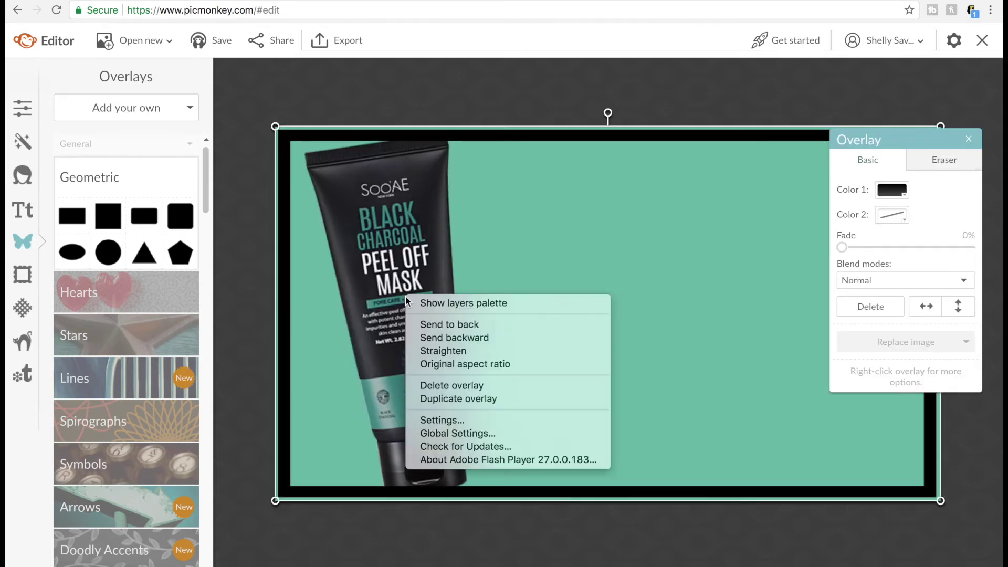
click(421, 325)
click(472, 222)
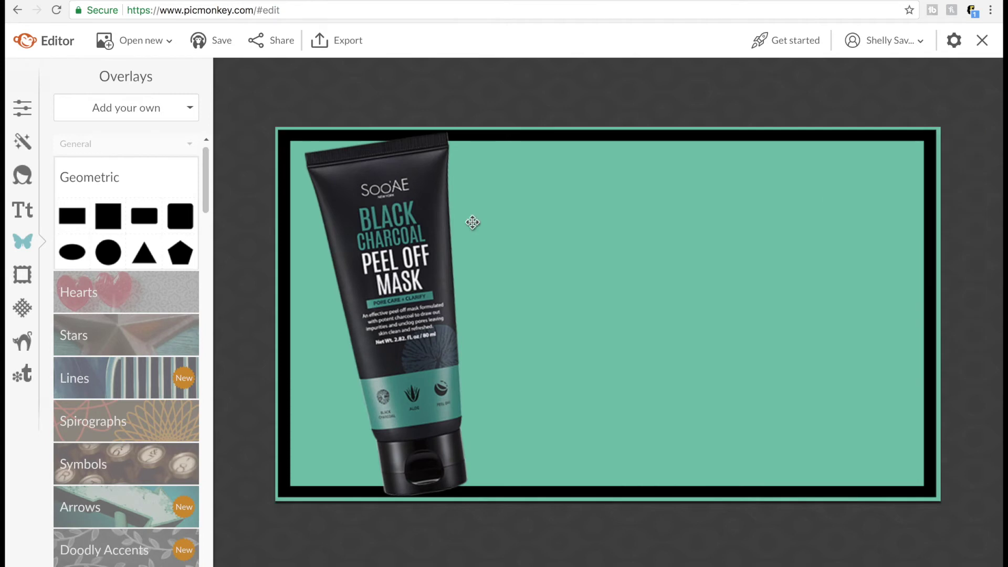
- Add the centred text Erase in the Engcomica font, enlarge it to size 127 and place it high beside the tube
click(22, 211)
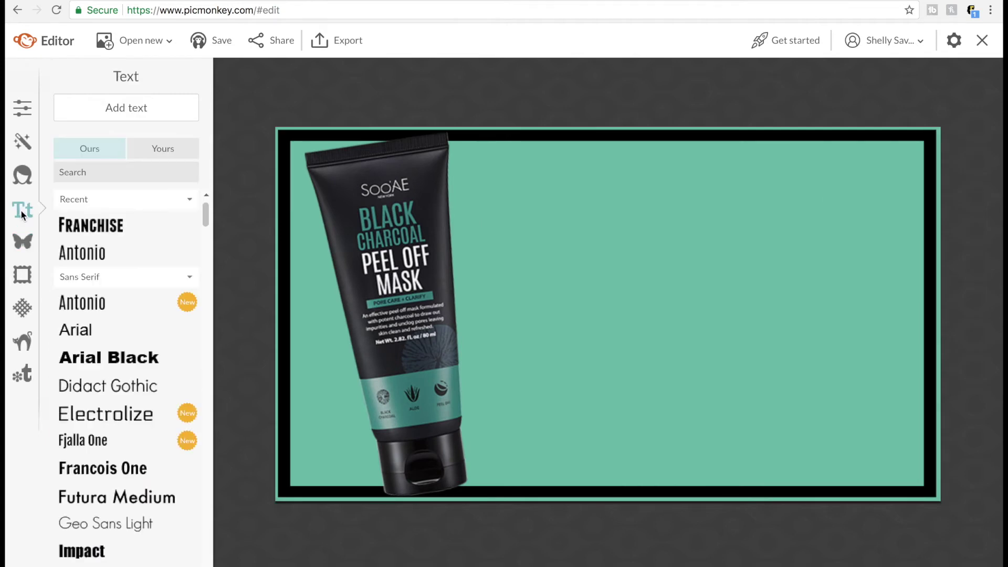
click(174, 146)
click(136, 104)
text(ERASE)
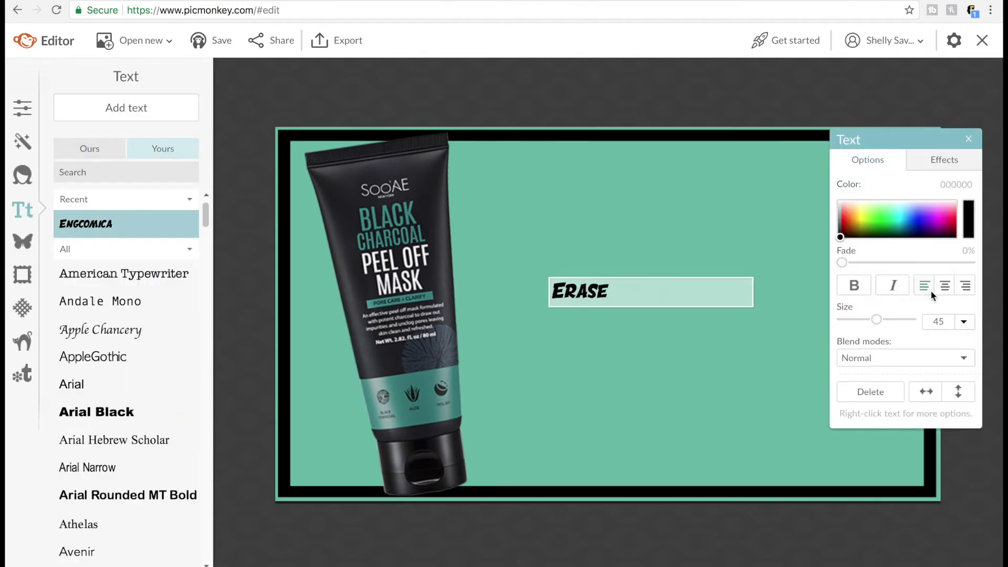
click(944, 285)
drag(876, 319, 904, 319)
click(782, 341)
drag(654, 298, 697, 227)
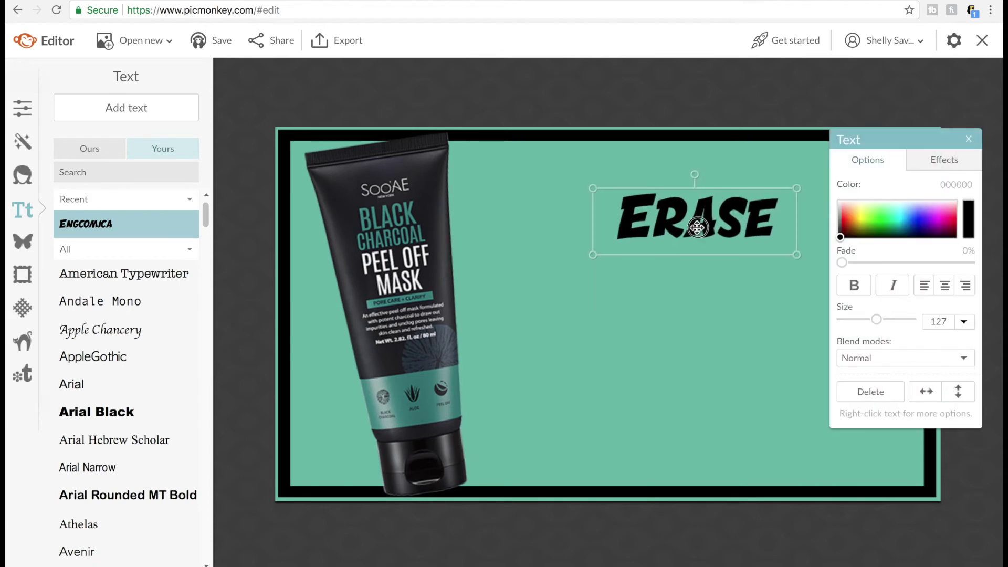
- Duplicate the Erase text below it, change the copy to Backgrounds on one wide line, and enlarge Erase above it
right_click(696, 227)
click(717, 315)
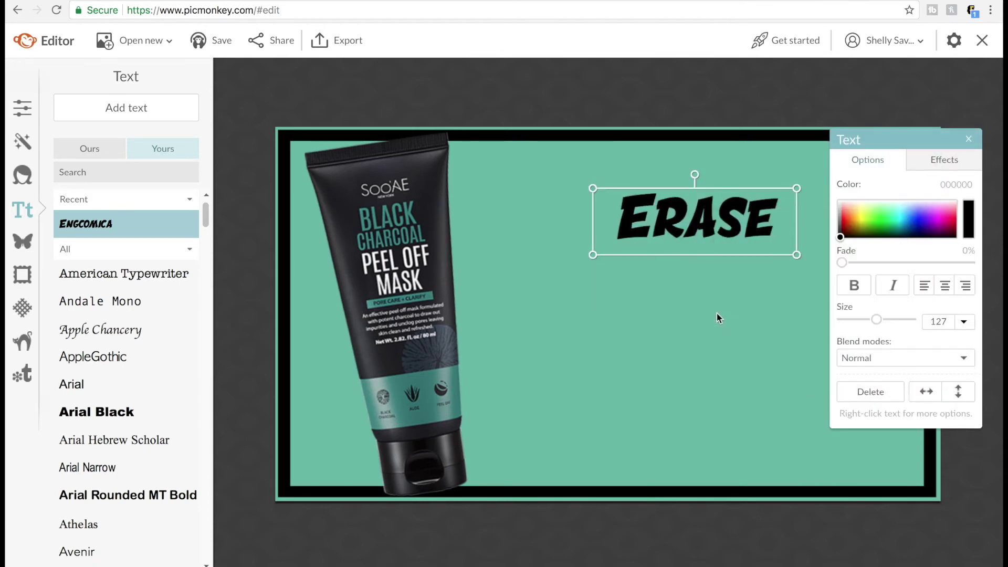
drag(716, 314, 695, 289)
double_click(694, 289)
text(Backgrounds)
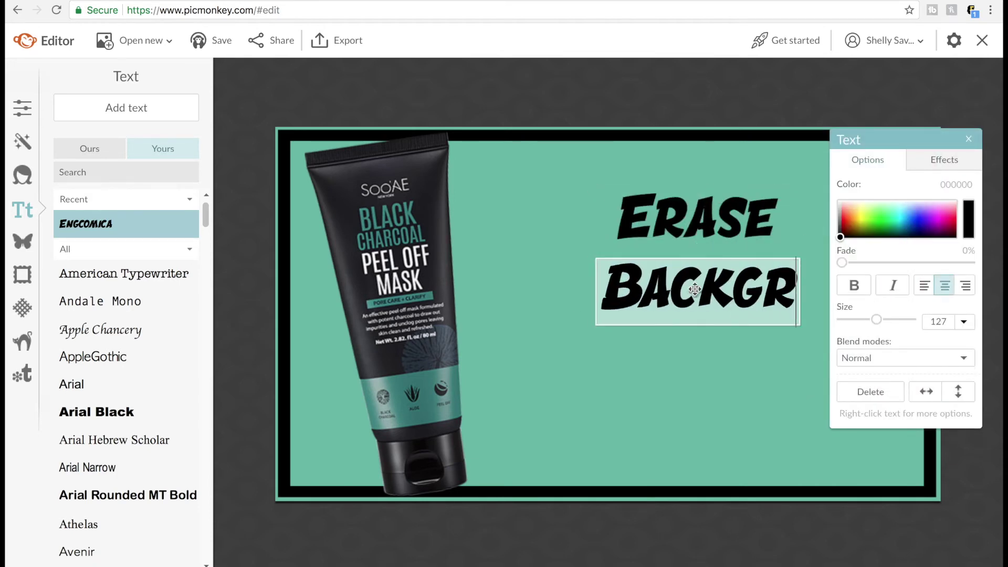
drag(597, 317, 425, 292)
drag(909, 138, 934, 404)
drag(657, 298, 733, 309)
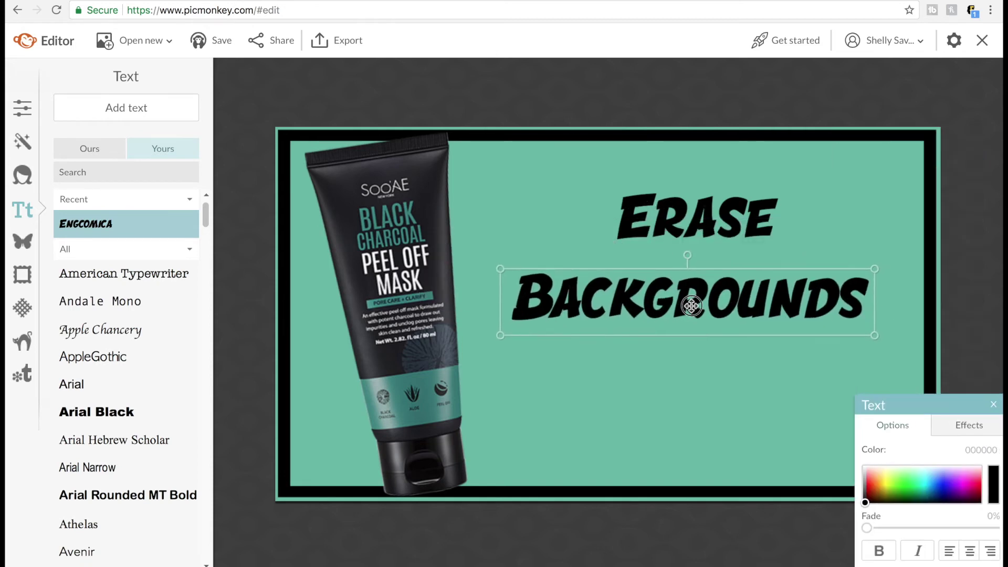
mouse_move(690, 221)
mouse_down()
mouse_move(668, 221)
mouse_move(672, 274)
mouse_move(669, 236)
mouse_up()
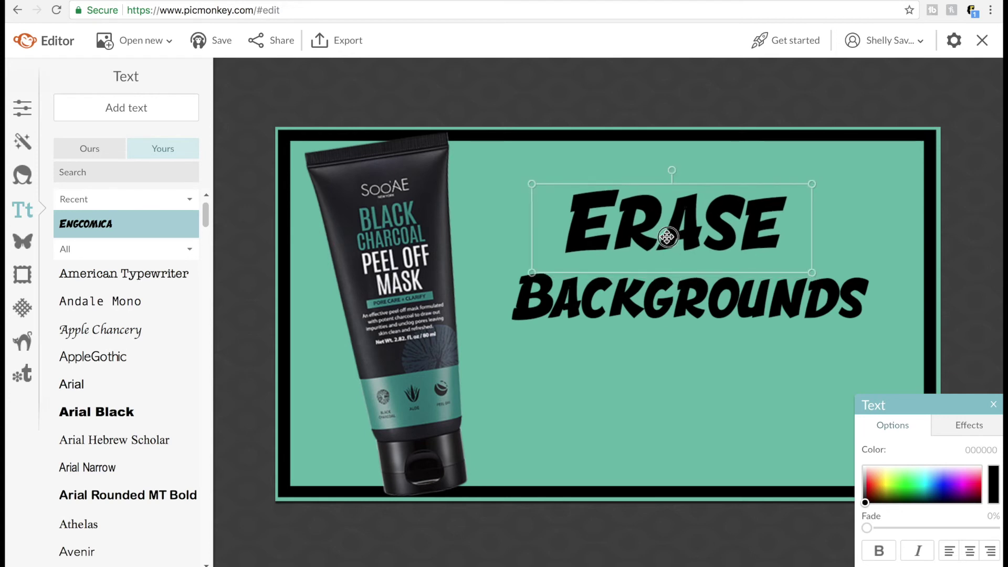
- Enlarge the mask tube slightly and adjust its tilt so it overlaps the frame's upper and lower edges
click(394, 170)
mouse_move(370, 93)
mouse_down()
mouse_move(355, 92)
mouse_move(391, 83)
mouse_up()
click(732, 370)
- Enlarge the Backgrounds text to fill the space beside the tube and centre Erase above it
click(634, 318)
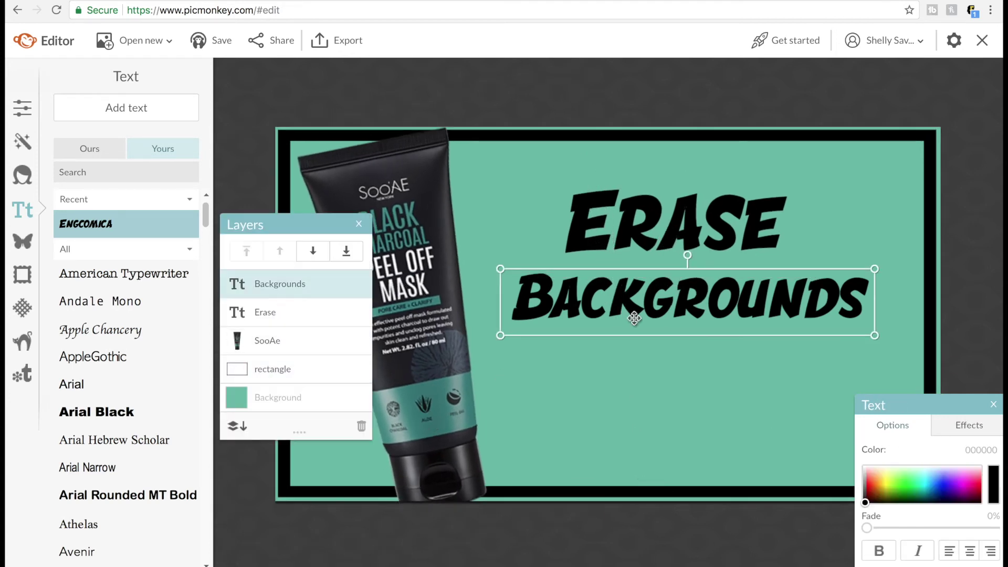
drag(692, 299, 696, 298)
drag(689, 212, 704, 211)
drag(701, 296, 699, 285)
drag(700, 327, 700, 346)
drag(697, 227, 696, 223)
click(993, 403)
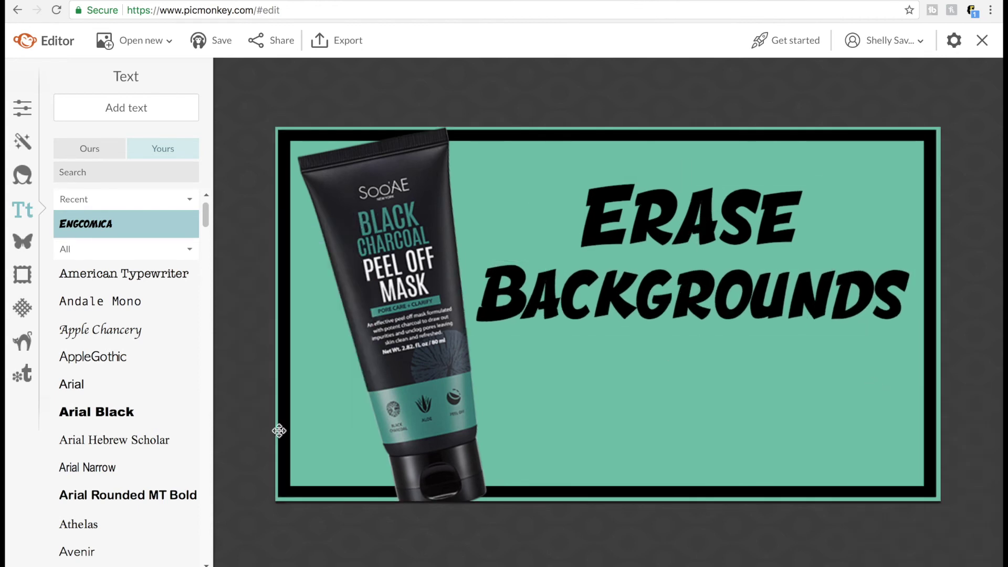
- Duplicate the Backgrounds text below it, change the copy to In PicMonkey and fit that line inside the frame
click(662, 305)
right_click(662, 304)
click(688, 407)
drag(669, 300, 672, 365)
double_click(672, 365)
key(super+a)
text(In Pic)
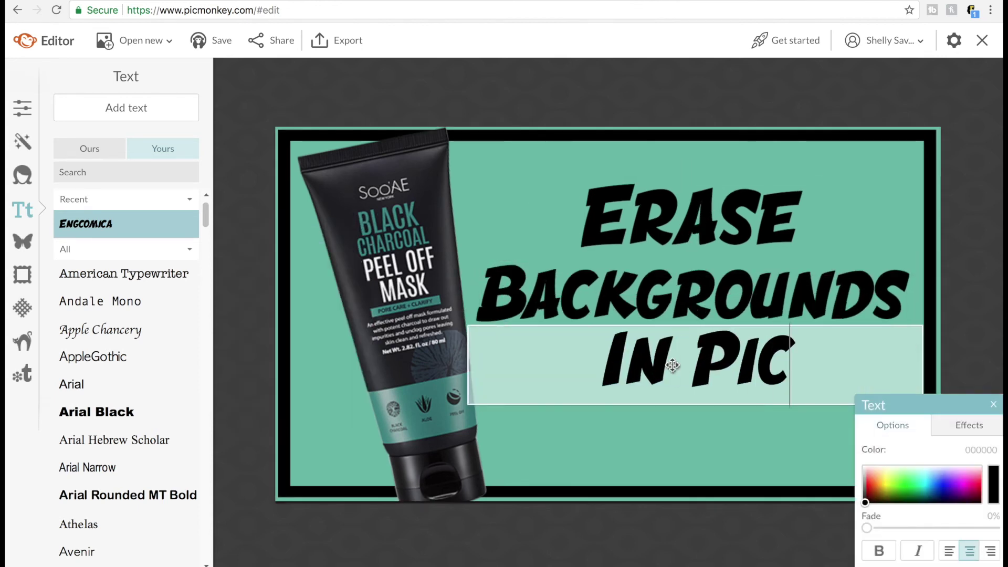
text(Monkey)
click(680, 404)
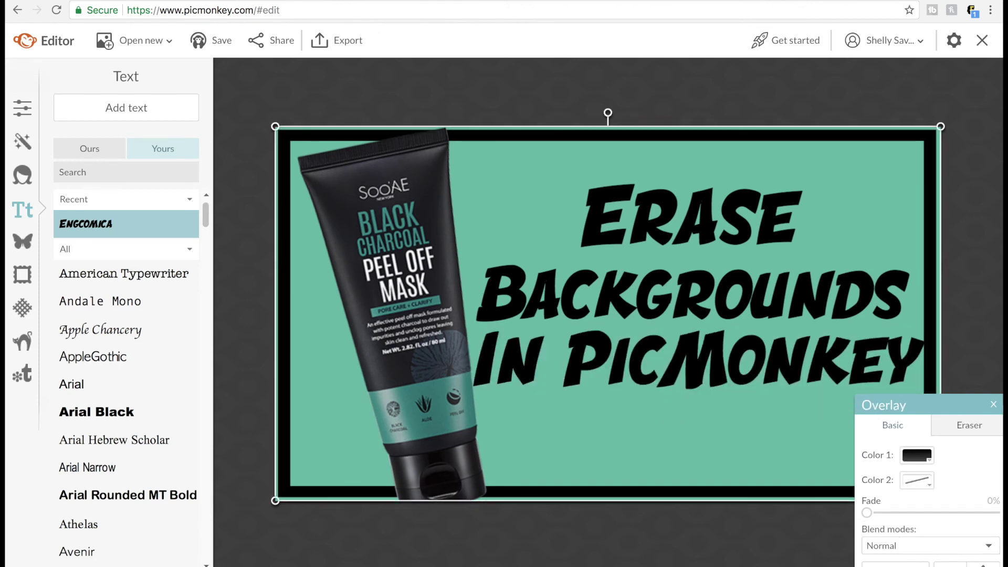
click(675, 376)
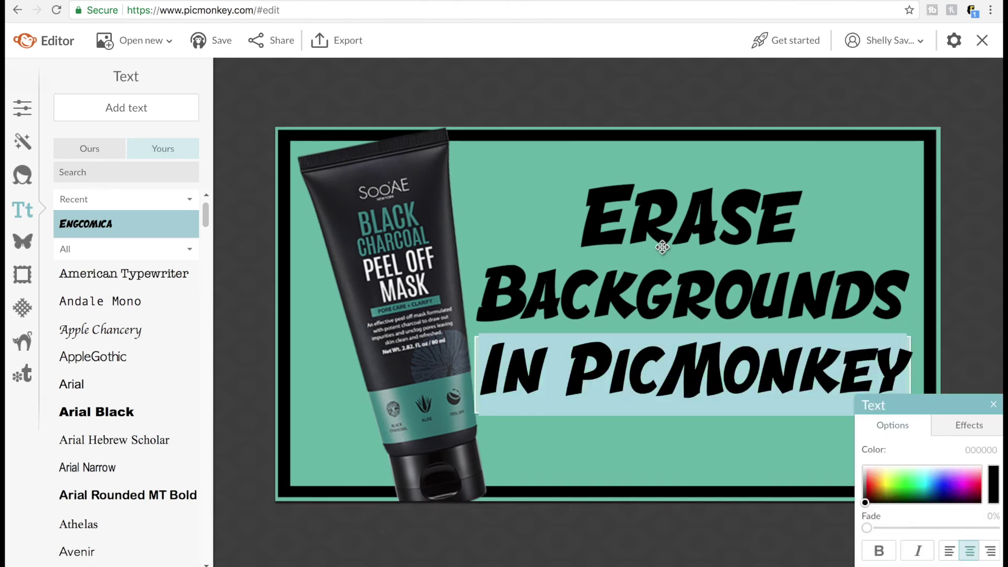
click(661, 247)
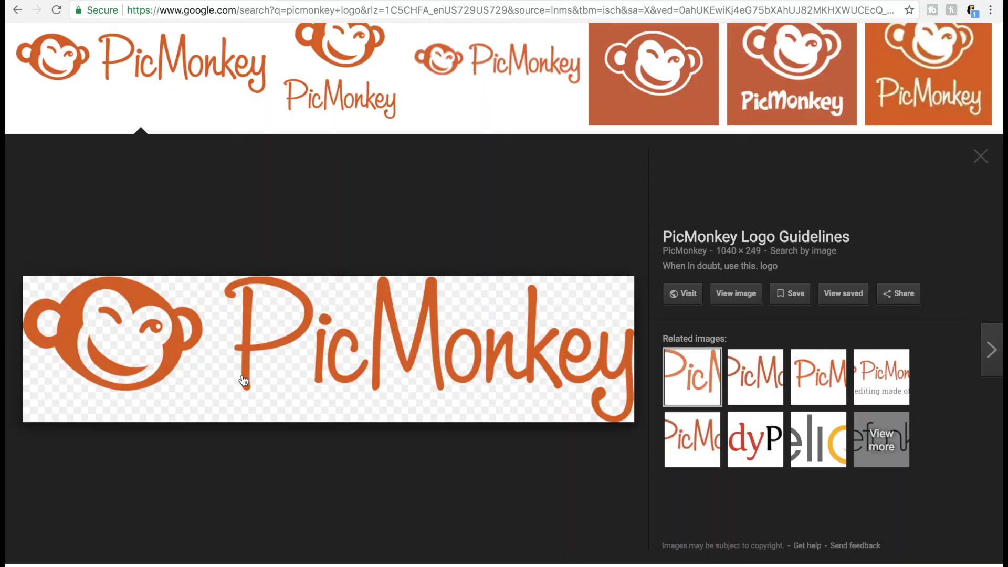
- Switch to the Google image results and save the transparent PicMonkey logo image
right_click(233, 356)
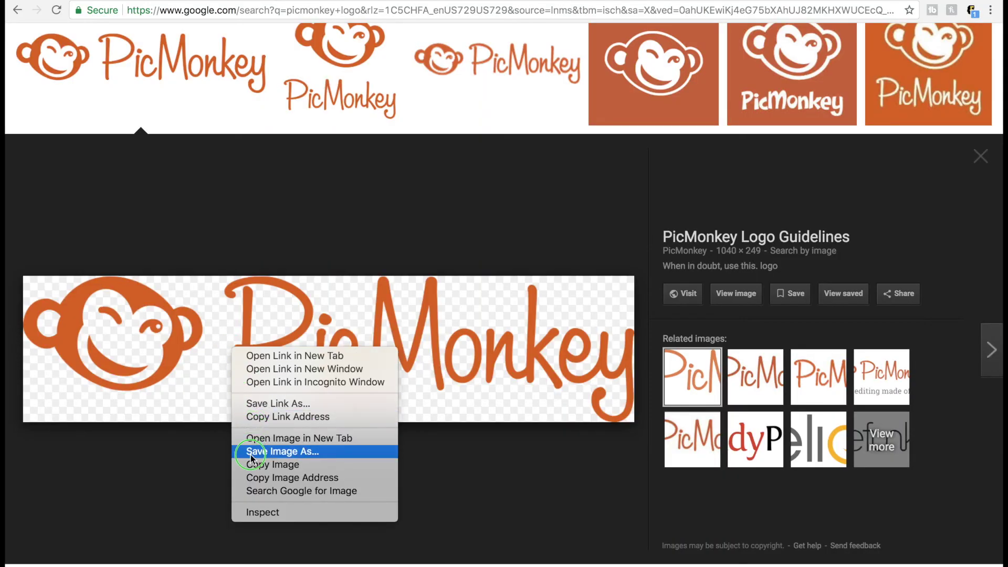
click(284, 451)
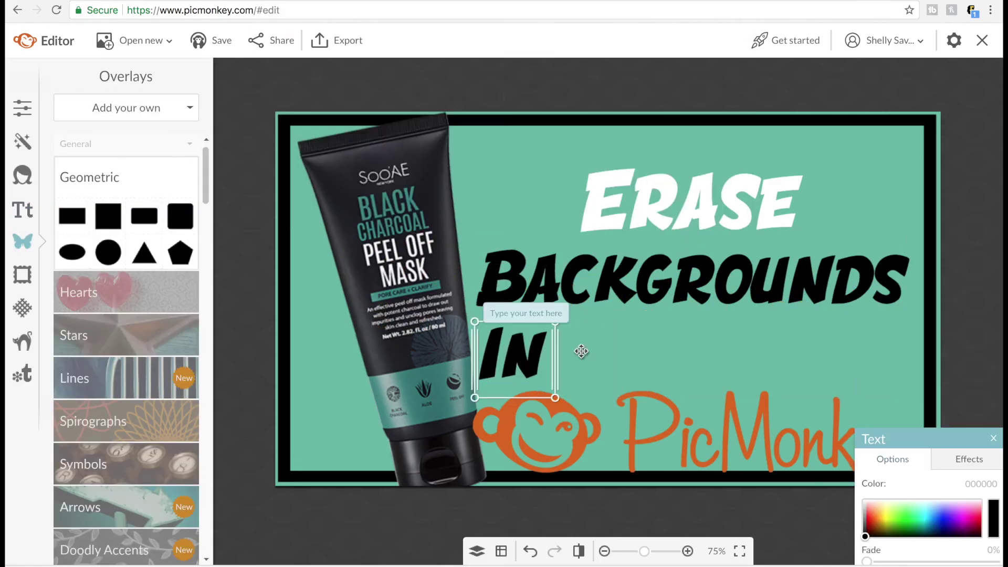
- Recolor the word In white
click(511, 354)
click(865, 504)
click(993, 439)
- Move Erase and Backgrounds up slightly and fit the PicMonkey logo beside the word In
drag(690, 202, 691, 194)
drag(693, 279, 692, 273)
click(727, 354)
click(883, 535)
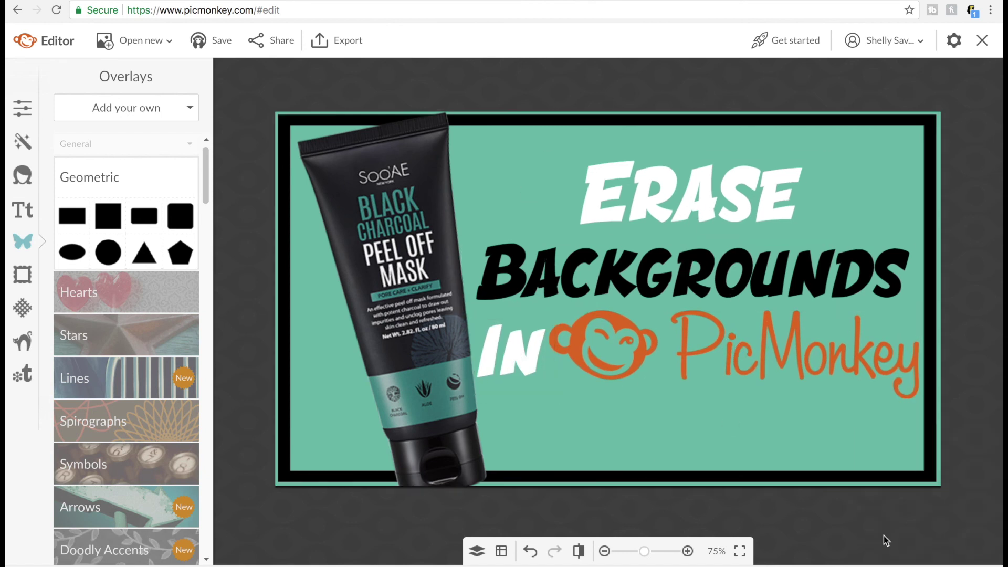
- Lower the PicMonkey logo slightly, then shift the mask tube toward the frame's outer edge and adjust its tilt
click(649, 453)
click(993, 439)
click(401, 331)
drag(360, 78, 349, 90)
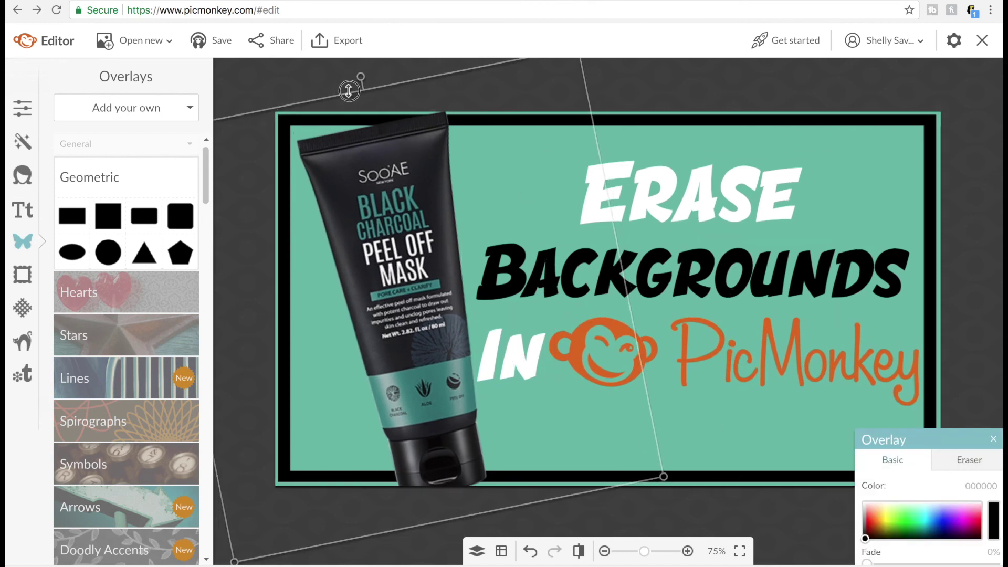
click(618, 92)
drag(418, 235, 403, 234)
drag(347, 83, 336, 77)
drag(407, 228, 412, 234)
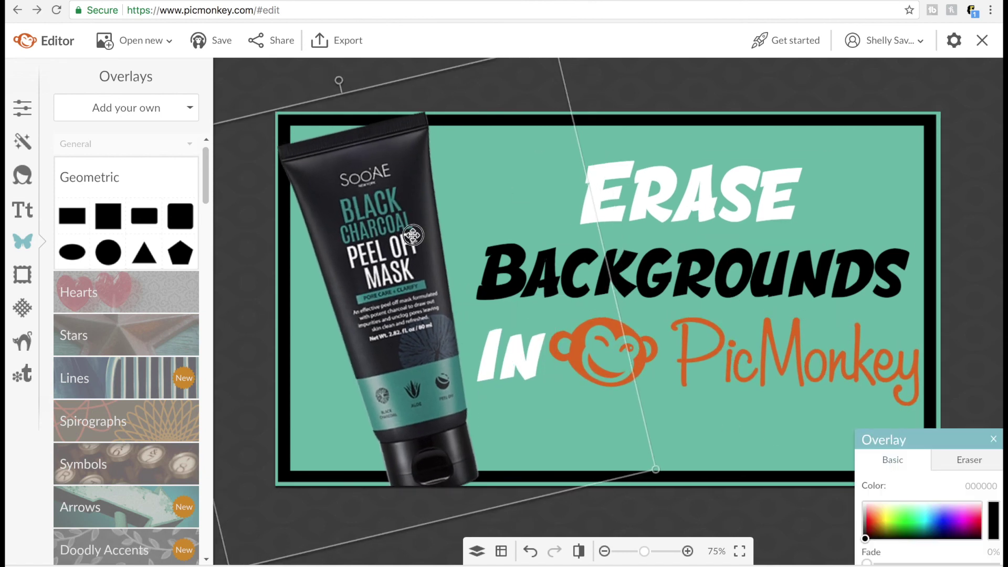
click(993, 439)
- Nudge the word In and the PicMonkey logo slightly left and down beneath Backgrounds
drag(514, 357, 516, 358)
click(247, 414)
click(698, 444)
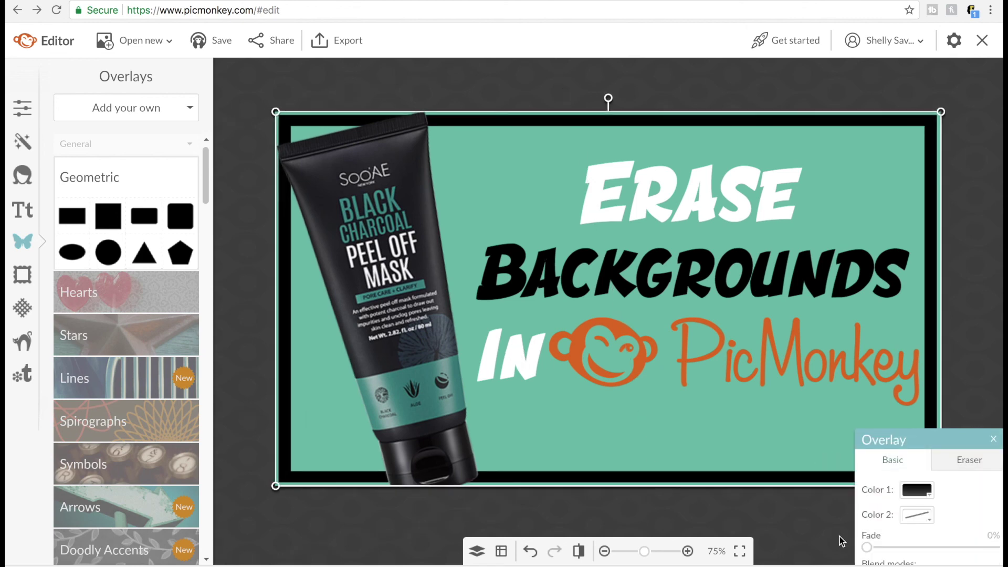
click(993, 439)
drag(607, 390, 604, 390)
click(668, 499)
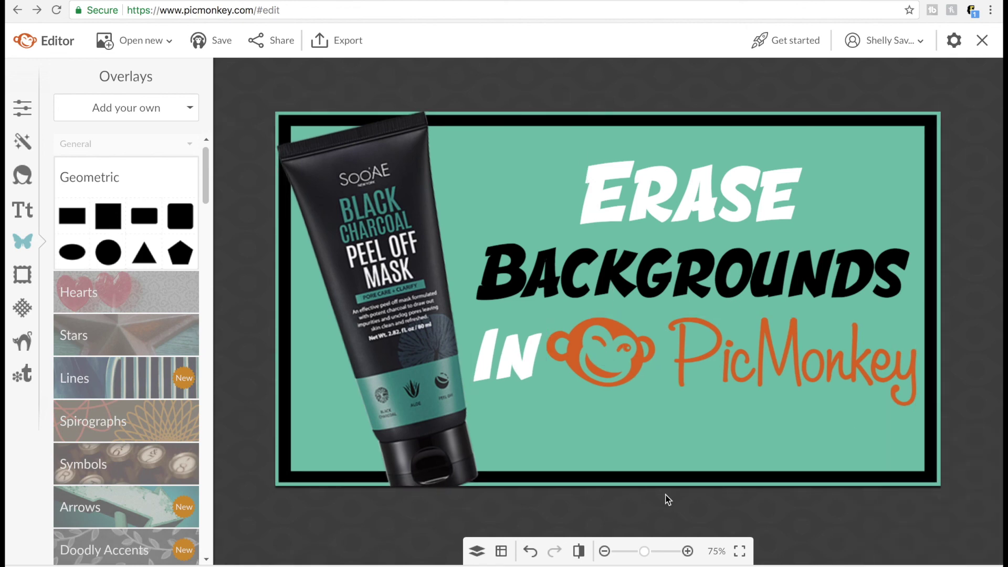
click(603, 368)
click(511, 348)
- Export the graphic to the computer as a 1280 × 720 px PNG named after its Erase Backgrounds title
click(336, 41)
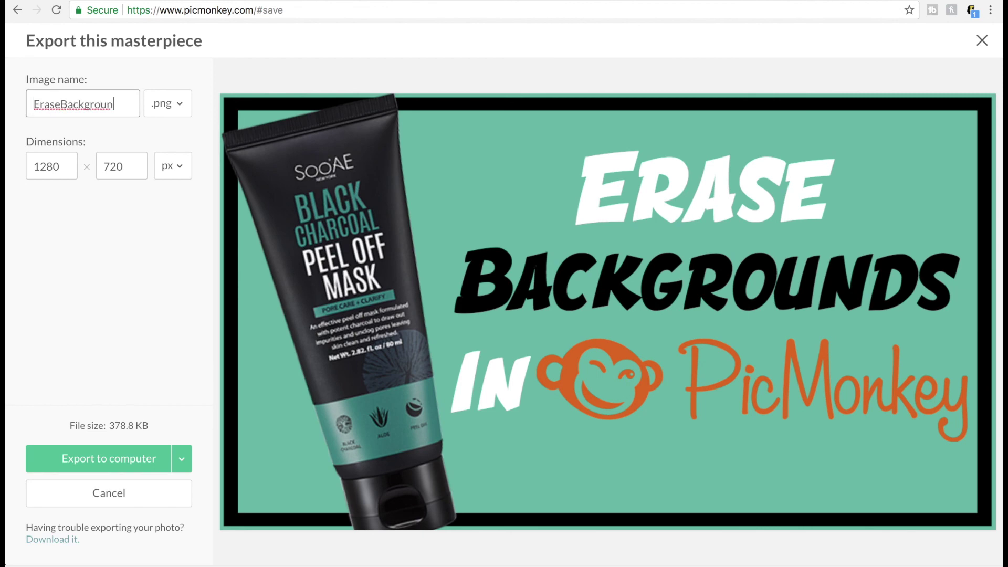
click(99, 459)
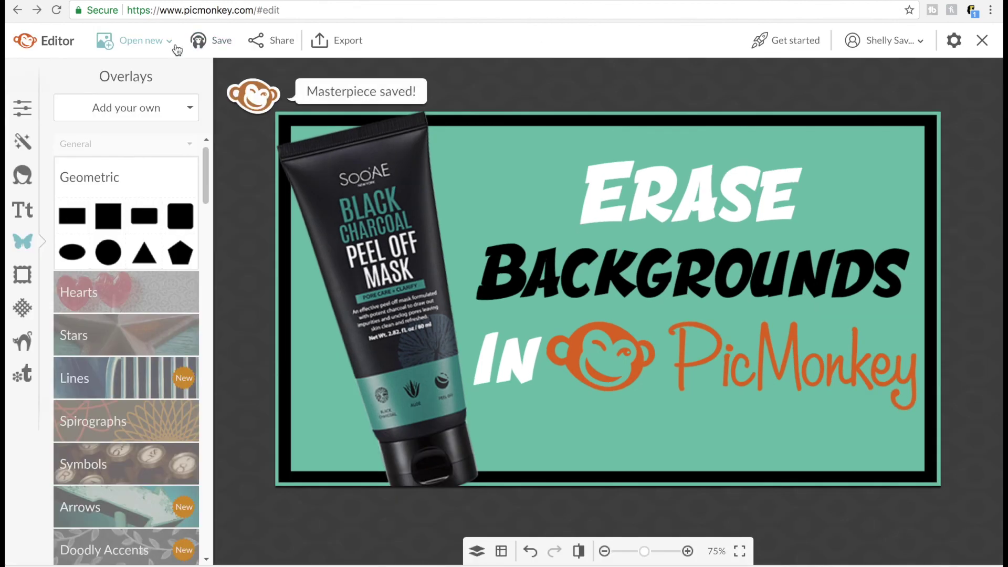